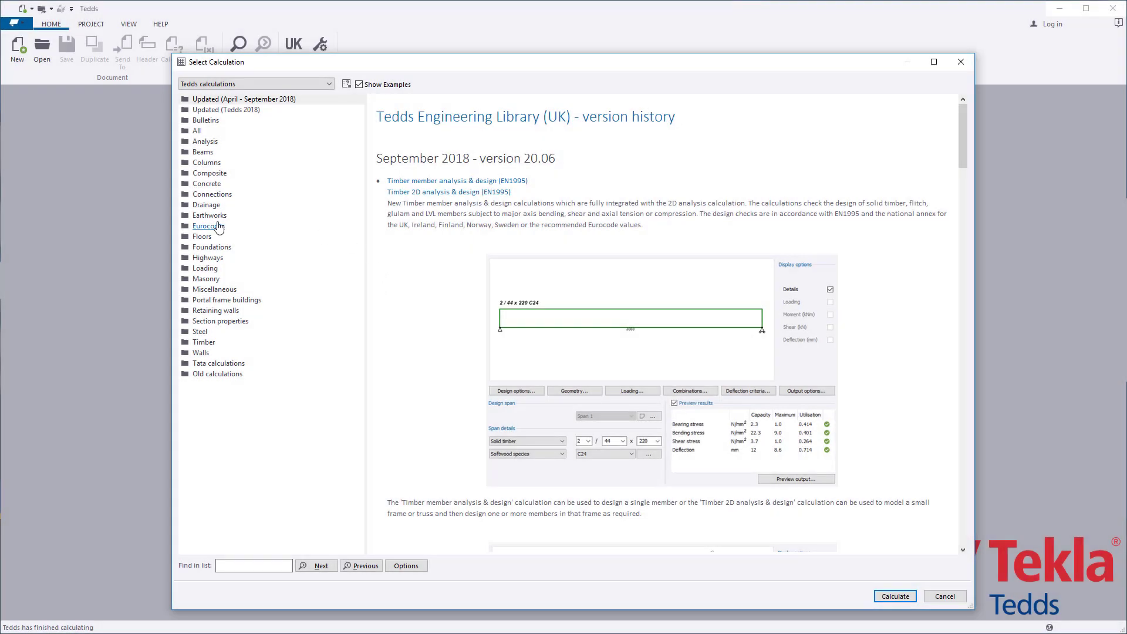
- Select Timber member design (EN1995) under Eurocodes and read its description
click(205, 226)
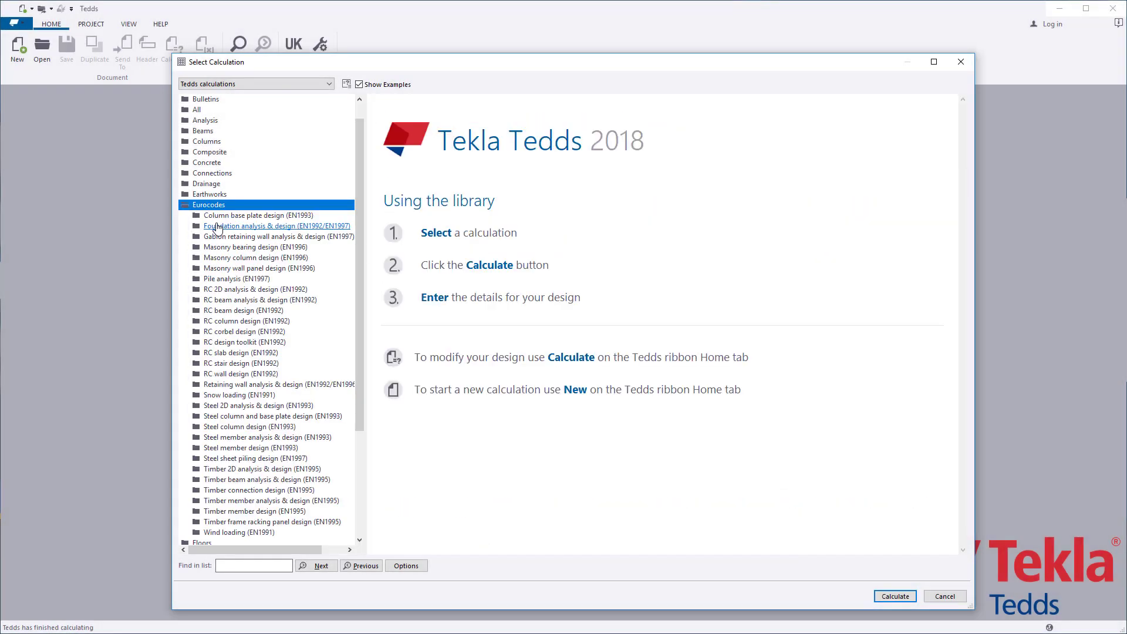
click(293, 512)
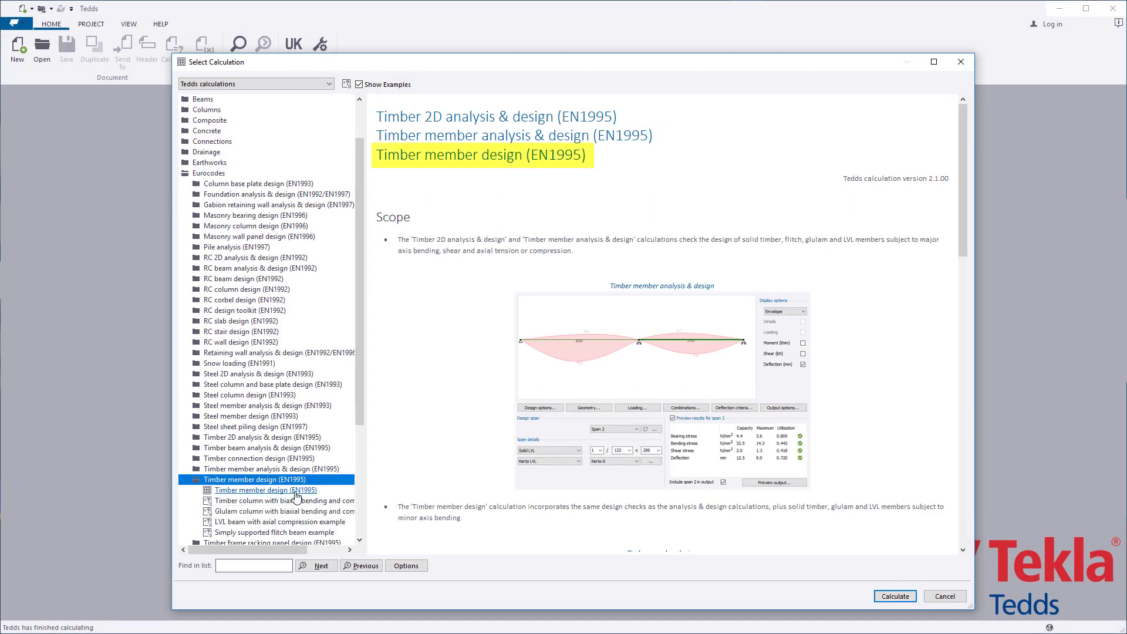
click(639, 155)
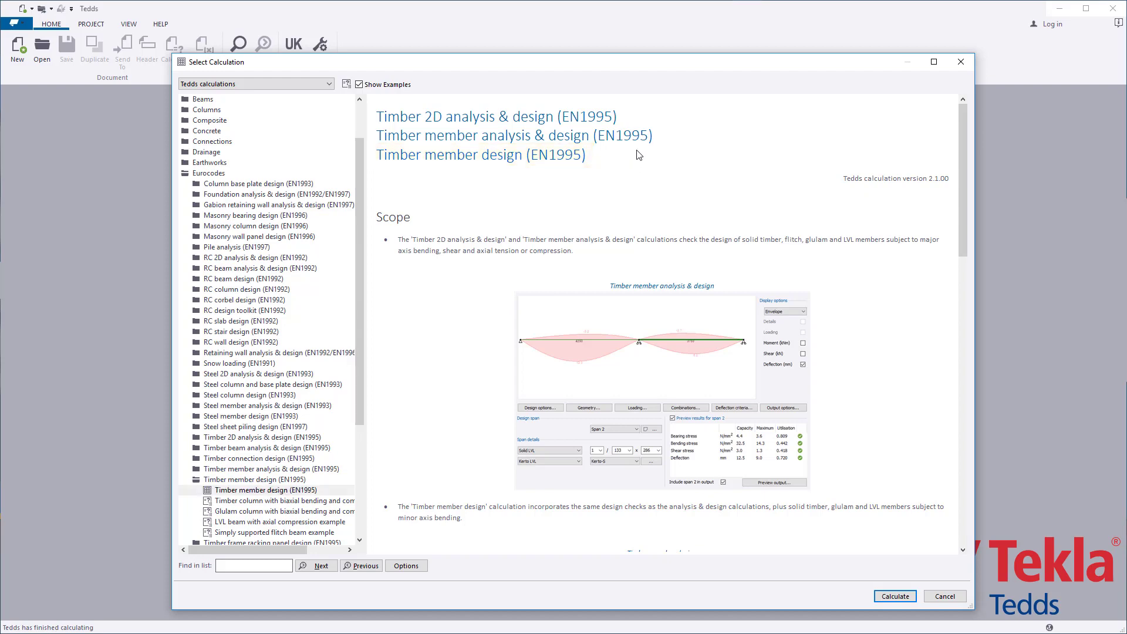
scroll(639, 155, down, 10)
scroll(639, 155, down, 6)
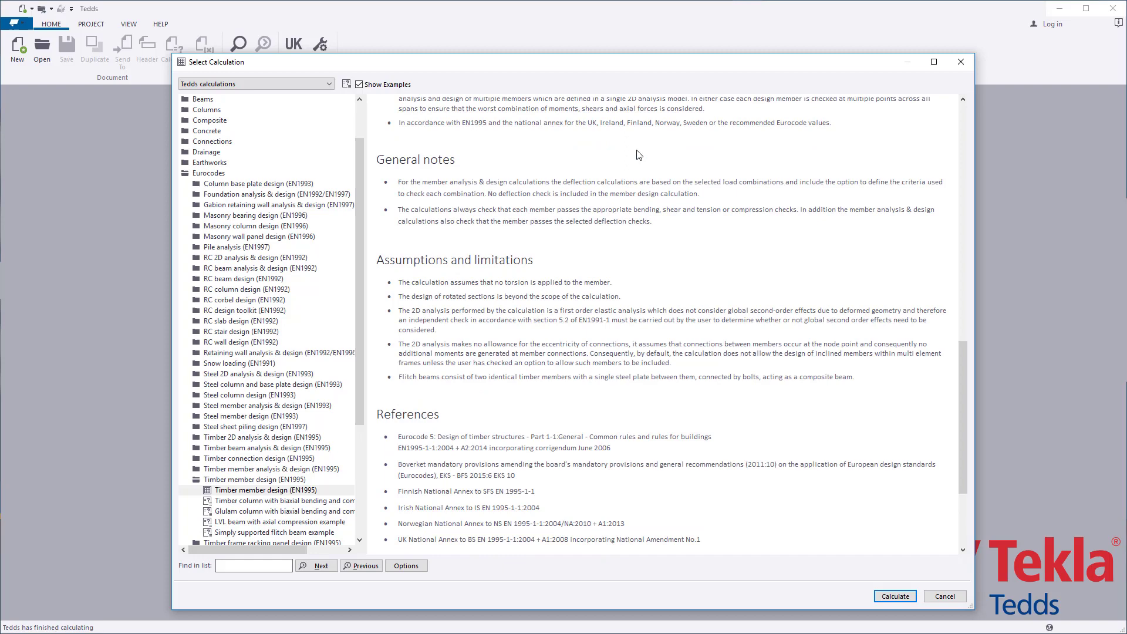
- Look over the flitch, LVL, glulam and timber column examples, then calculate Timber member design
click(331, 533)
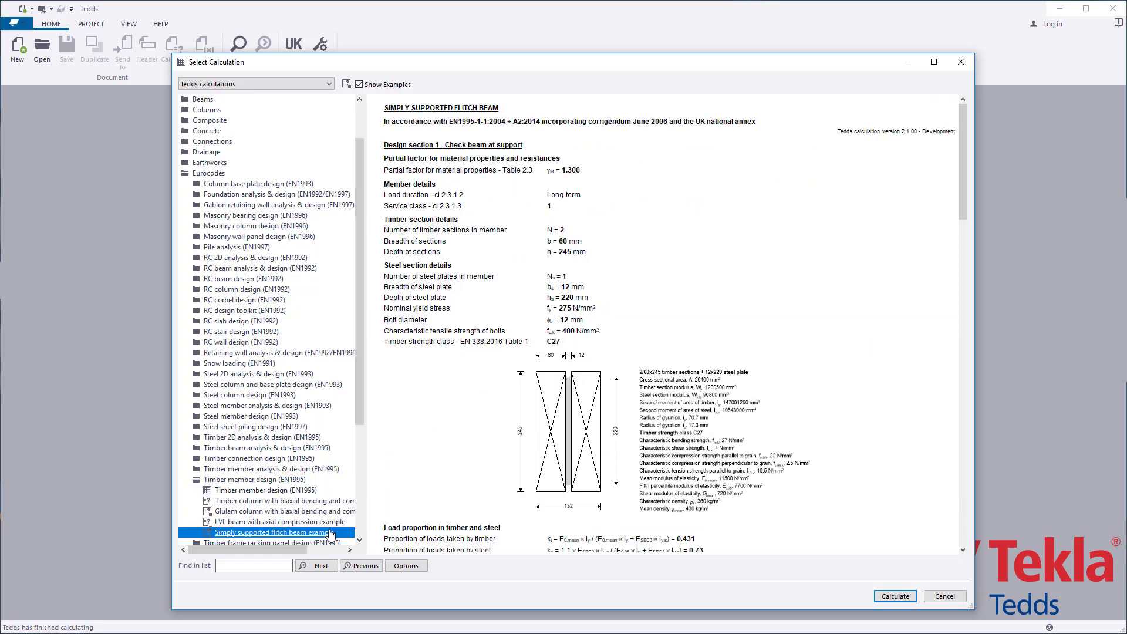
click(338, 522)
click(344, 514)
click(330, 502)
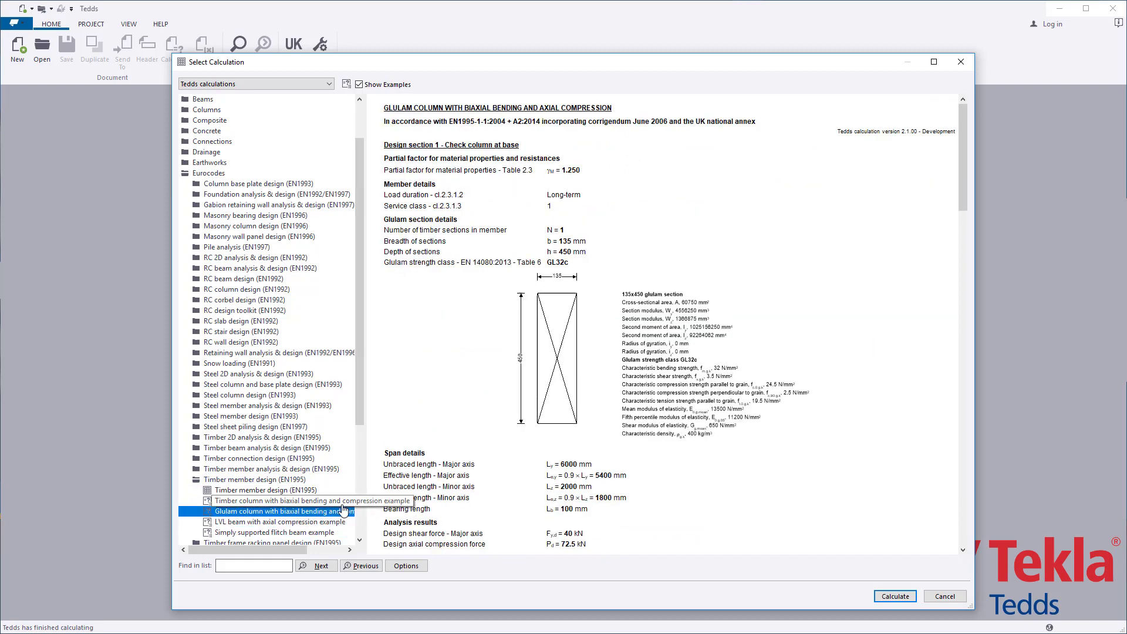
click(317, 493)
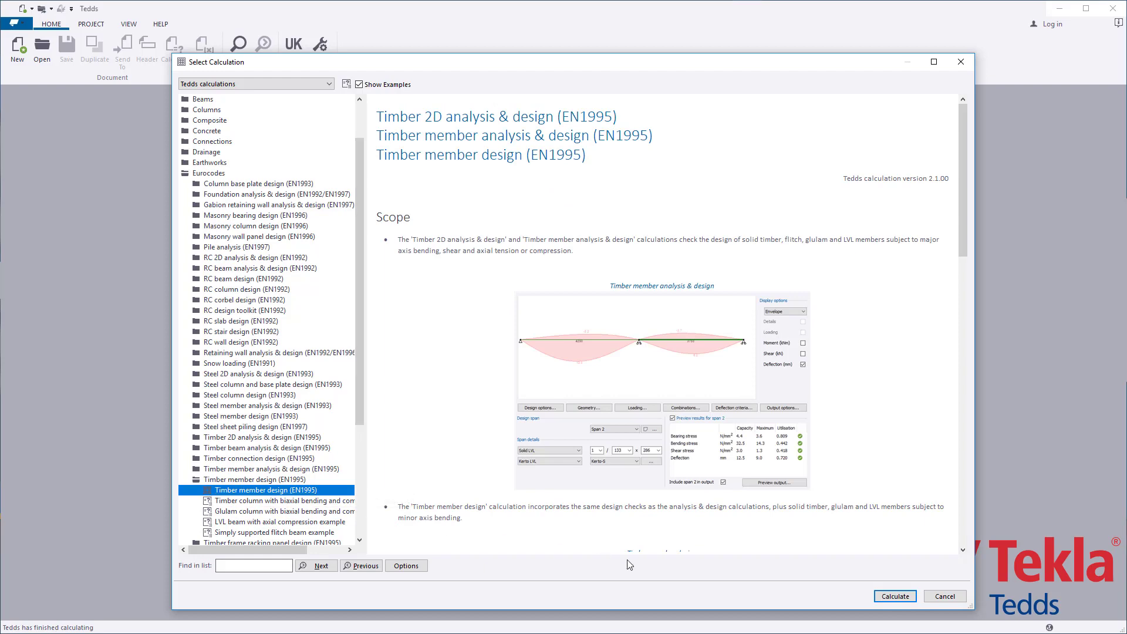
click(897, 596)
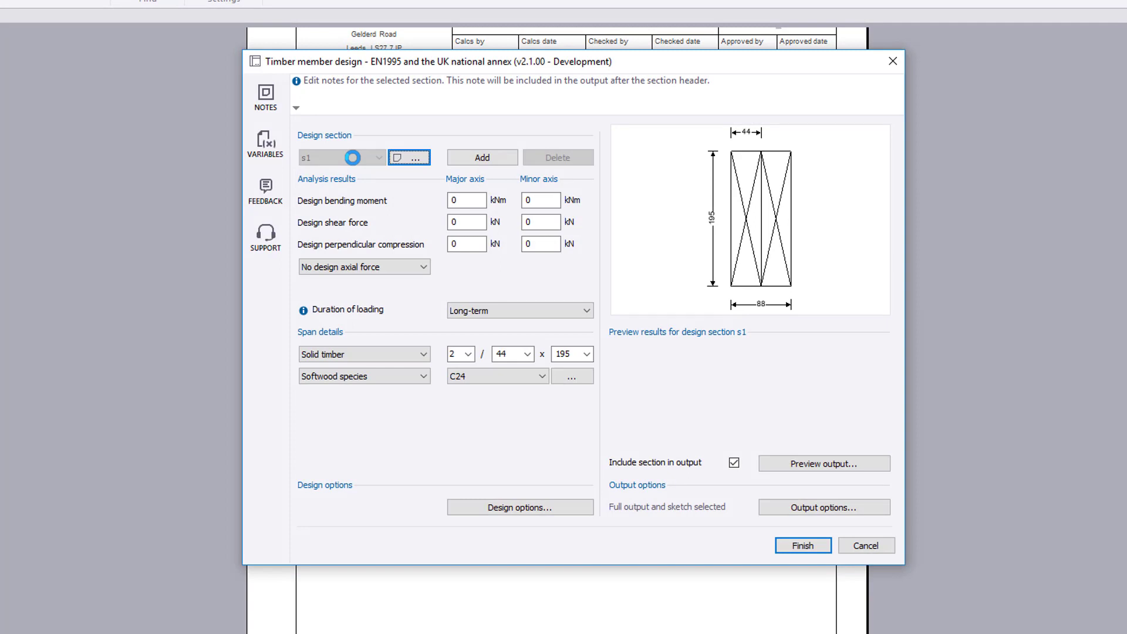
- Attach the note 'check at mid-span' to design section s1
click(406, 158)
text(check at mid-span)
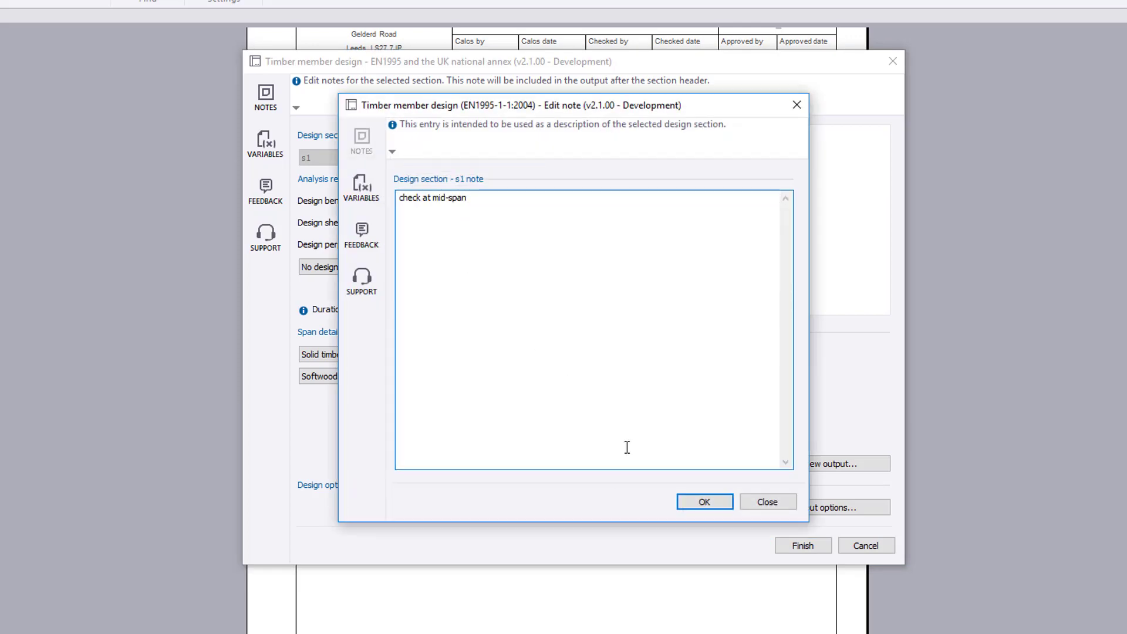
click(697, 501)
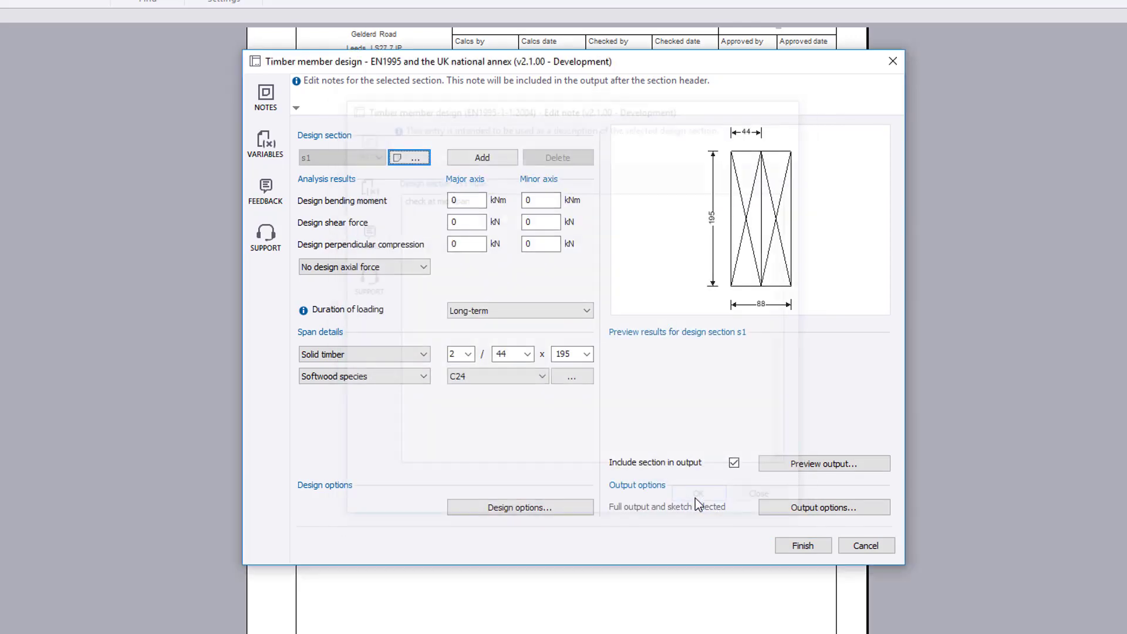
- Enter a 2.4 kNm major-axis bending moment for s1, keeping no axial force and long-term duration
click(471, 200)
text(2.4)
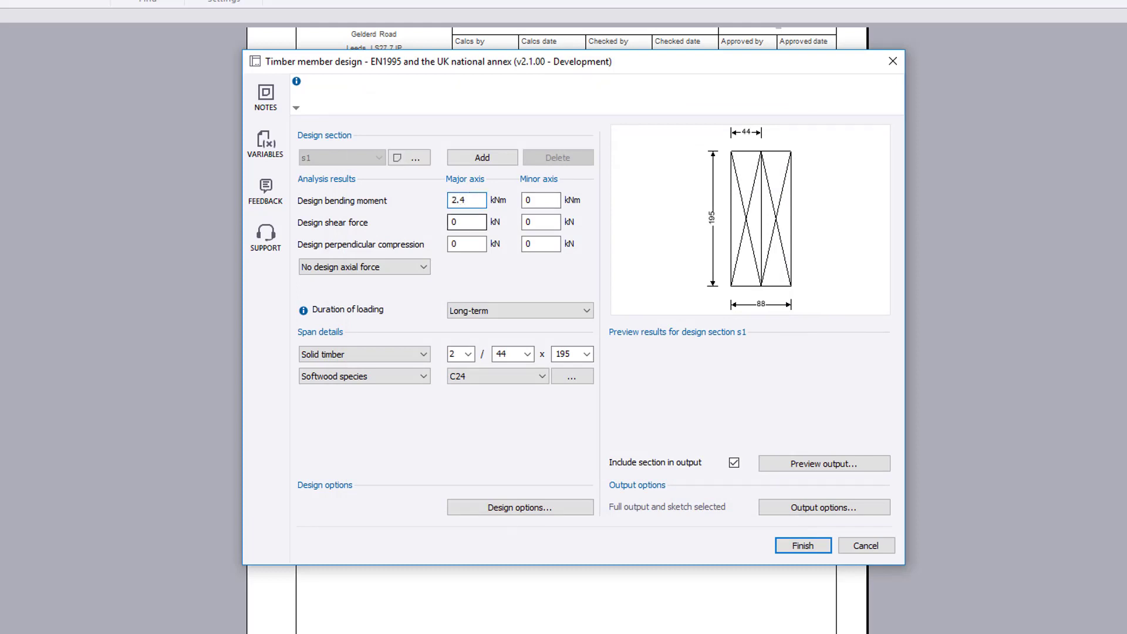
click(473, 222)
click(422, 267)
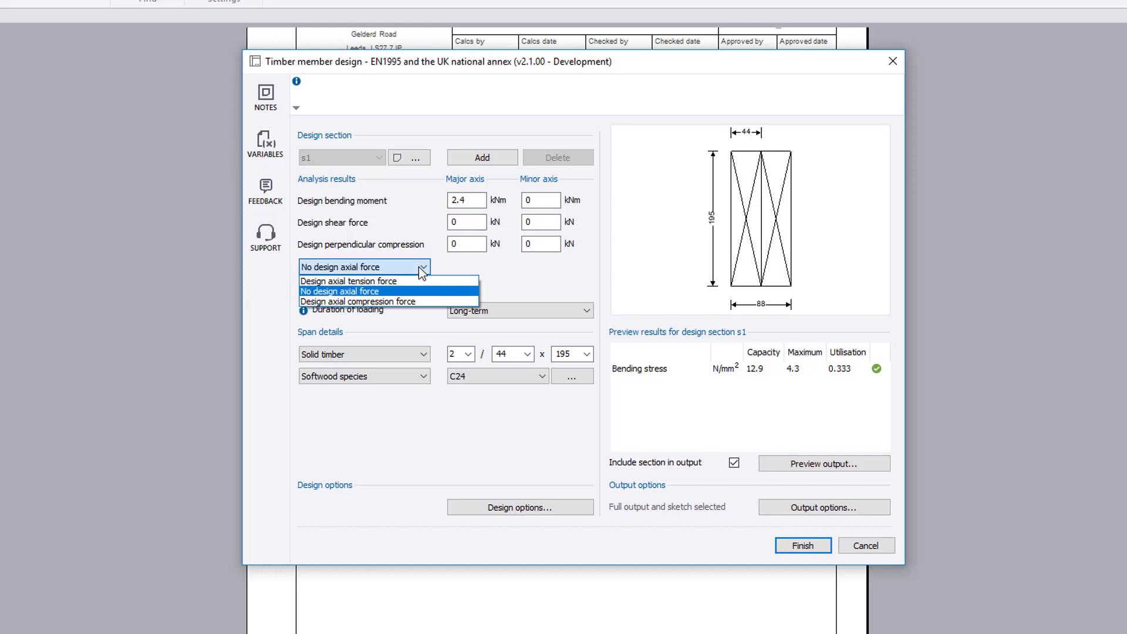
click(525, 312)
click(526, 312)
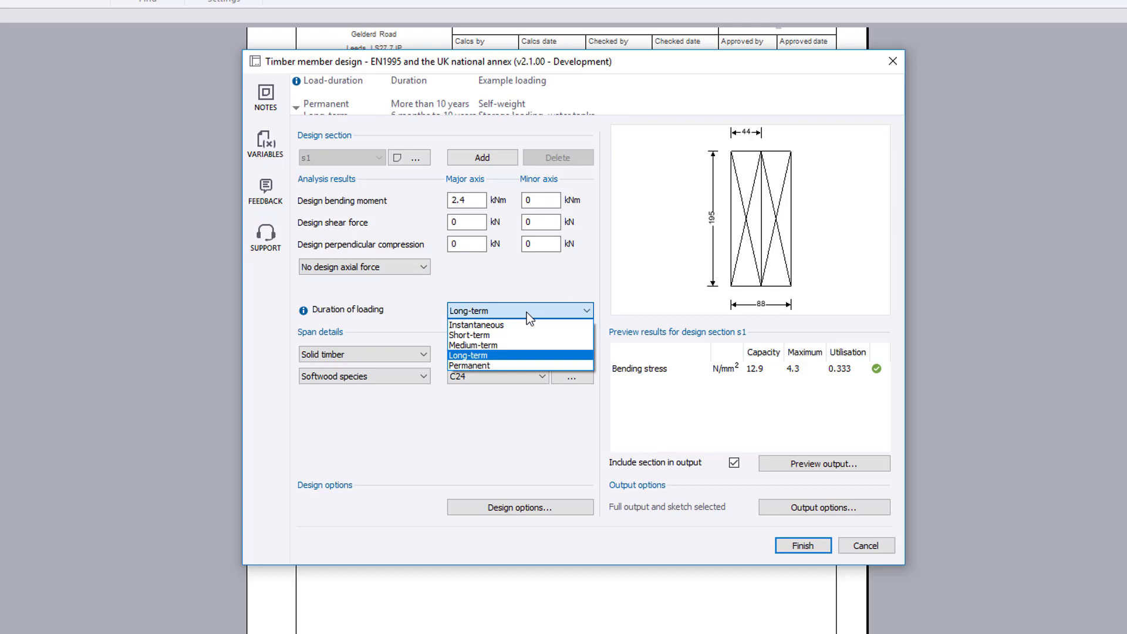
click(527, 312)
mouse_move(303, 310)
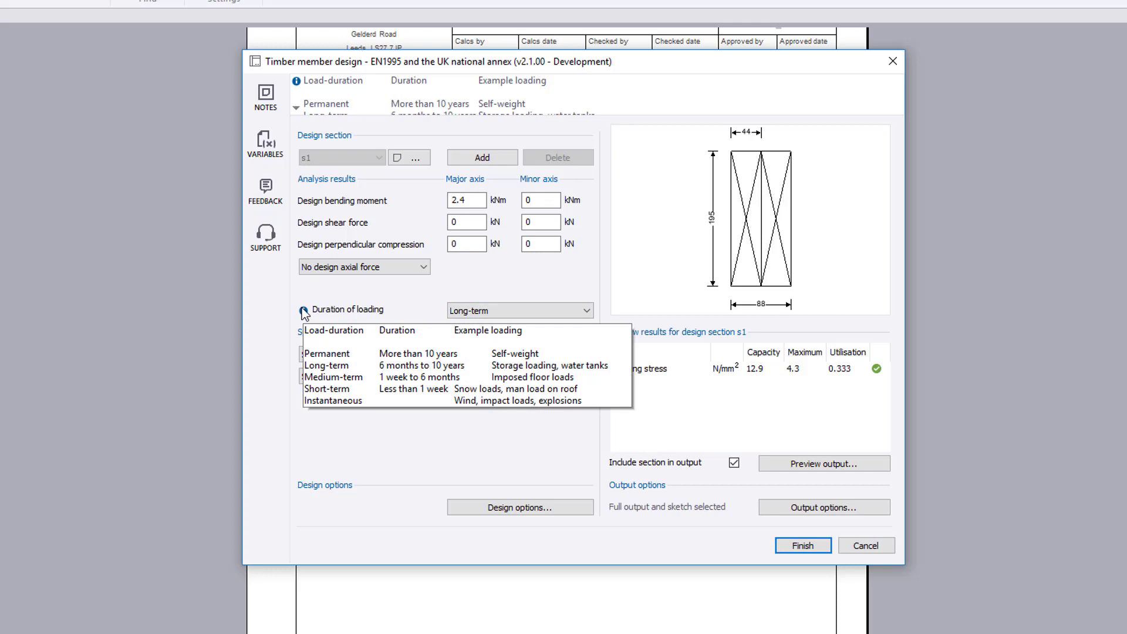
- Make s1 a single solid softwood member of 195 mm depth instead of two
click(404, 354)
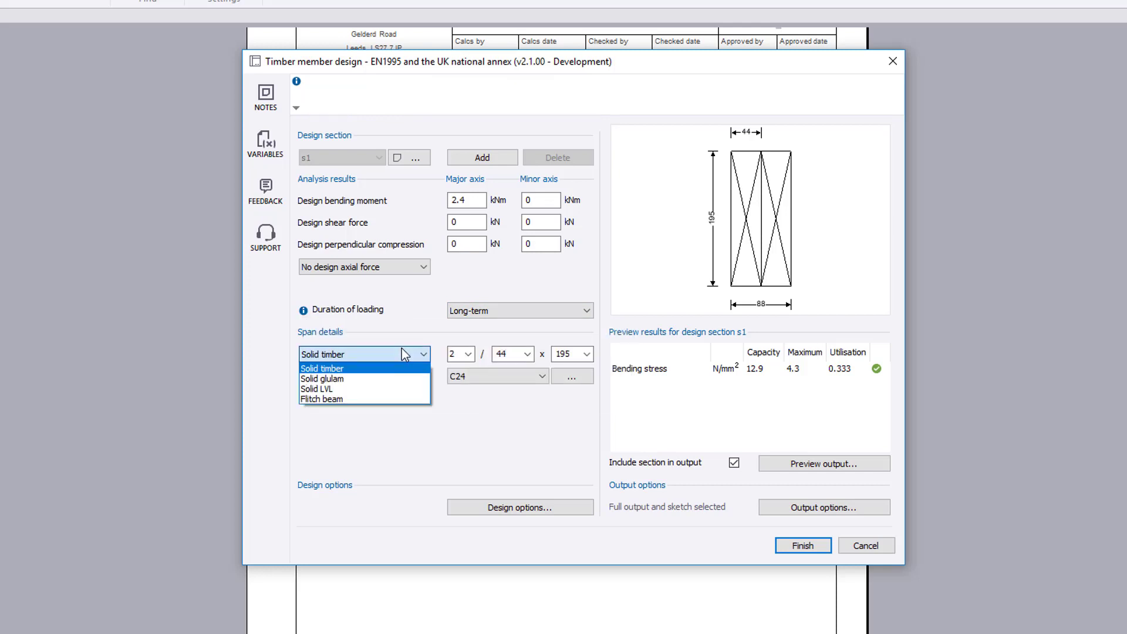
click(405, 353)
click(469, 354)
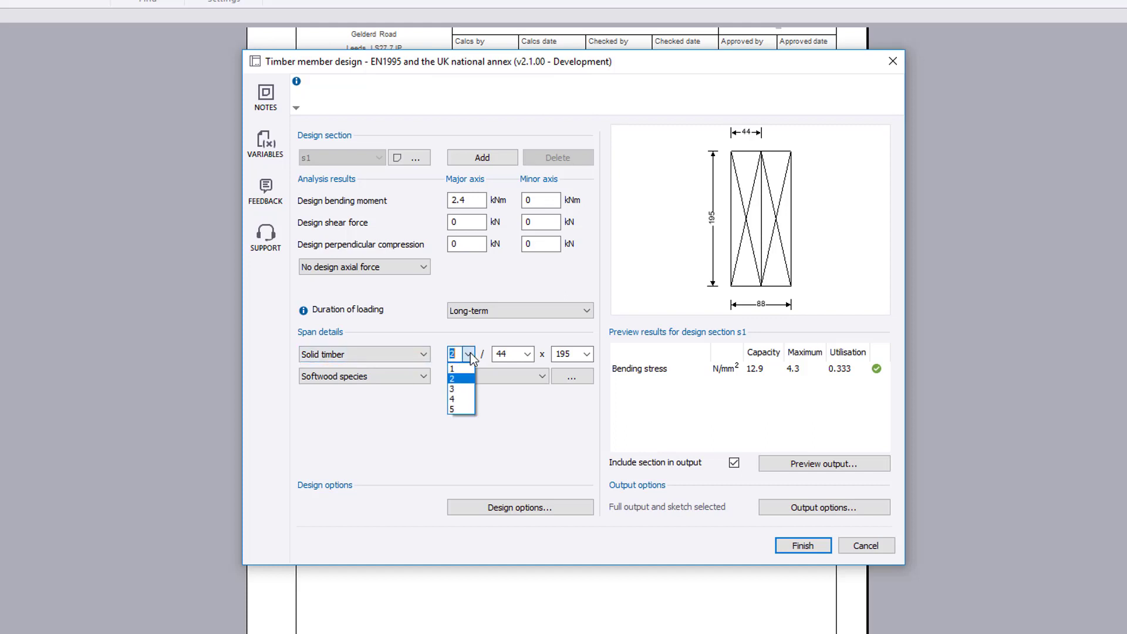
click(461, 369)
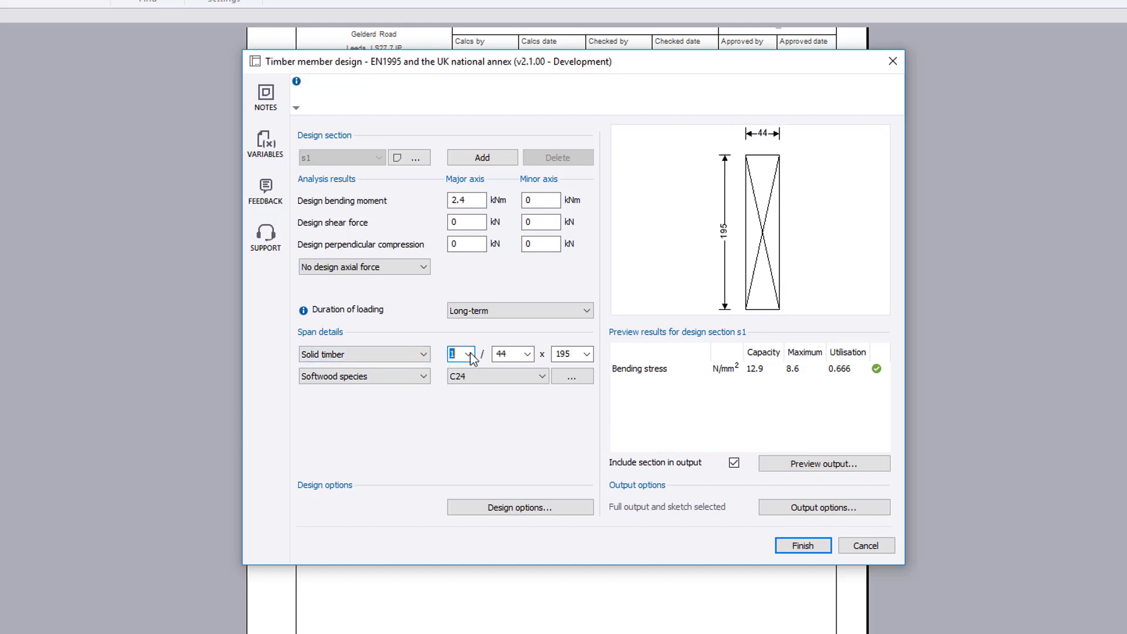
click(586, 354)
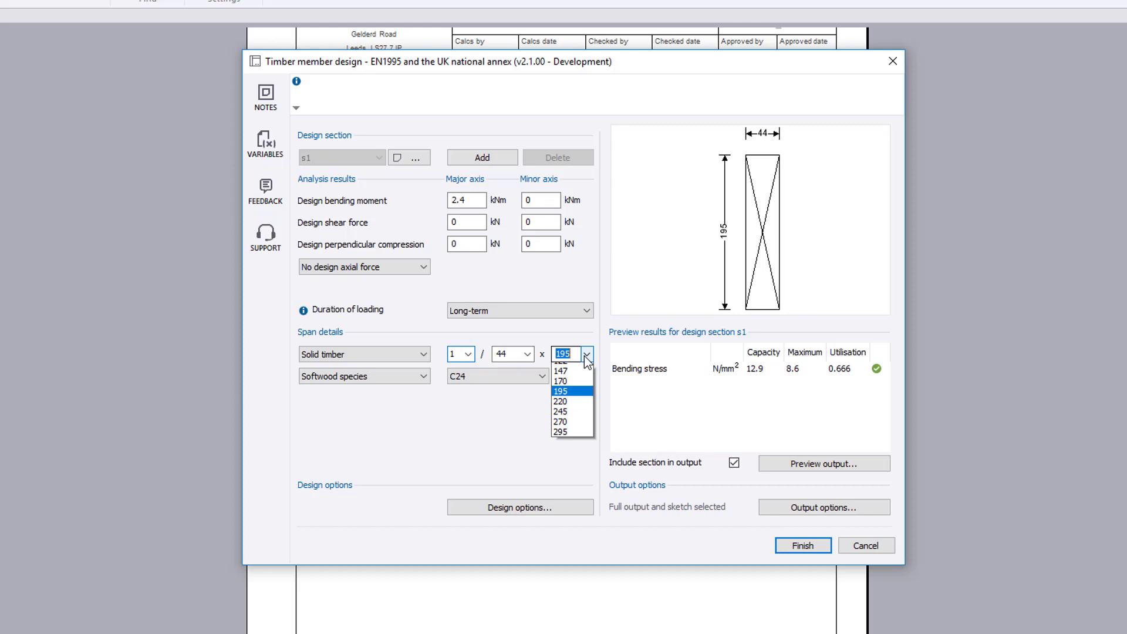
click(586, 354)
click(425, 376)
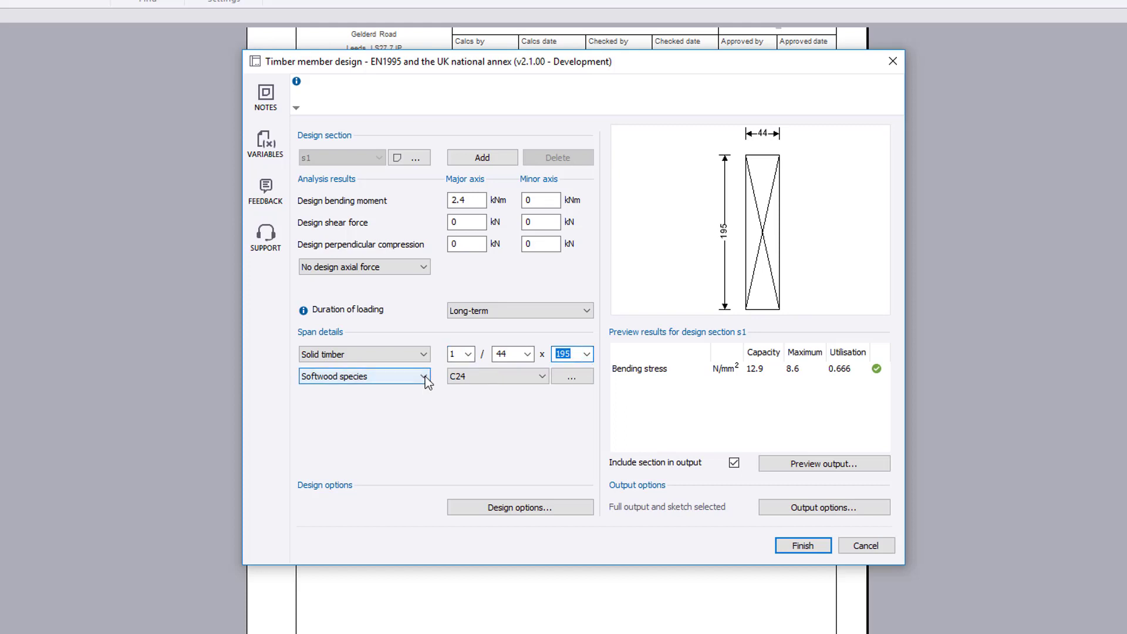
click(536, 378)
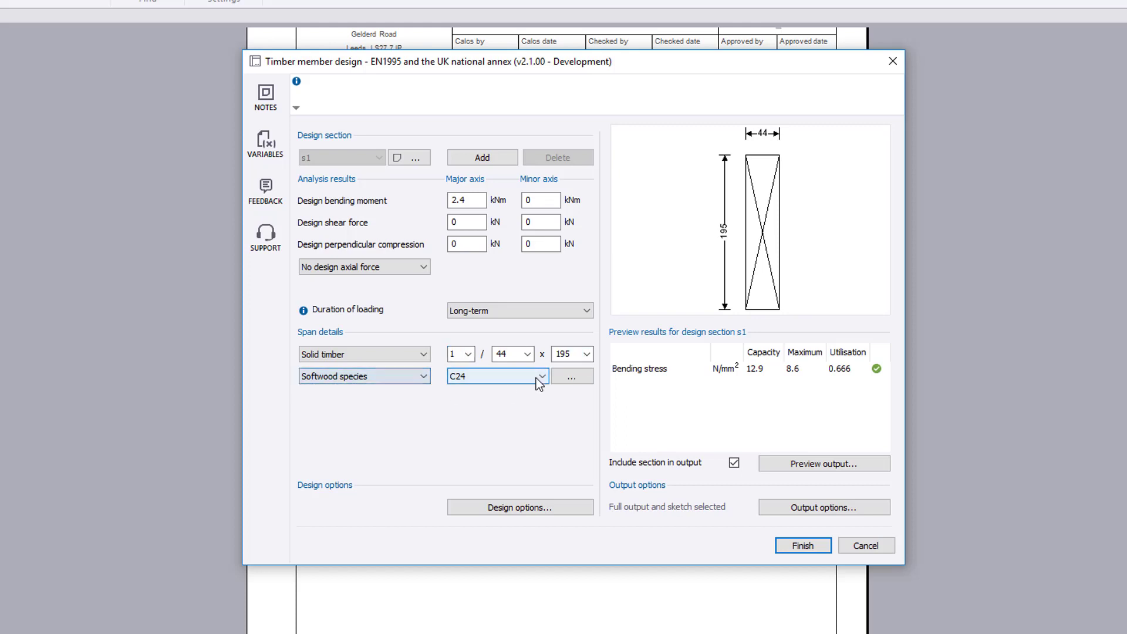
- Choose strength class C24 from the timber strength class table
click(538, 378)
click(568, 379)
click(567, 380)
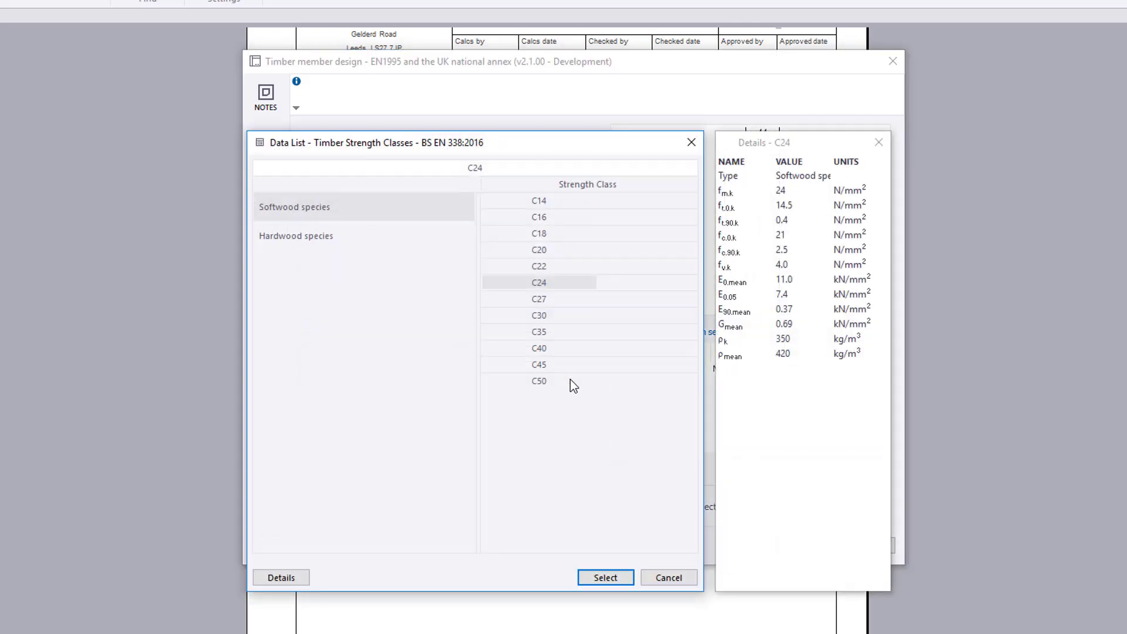
click(567, 284)
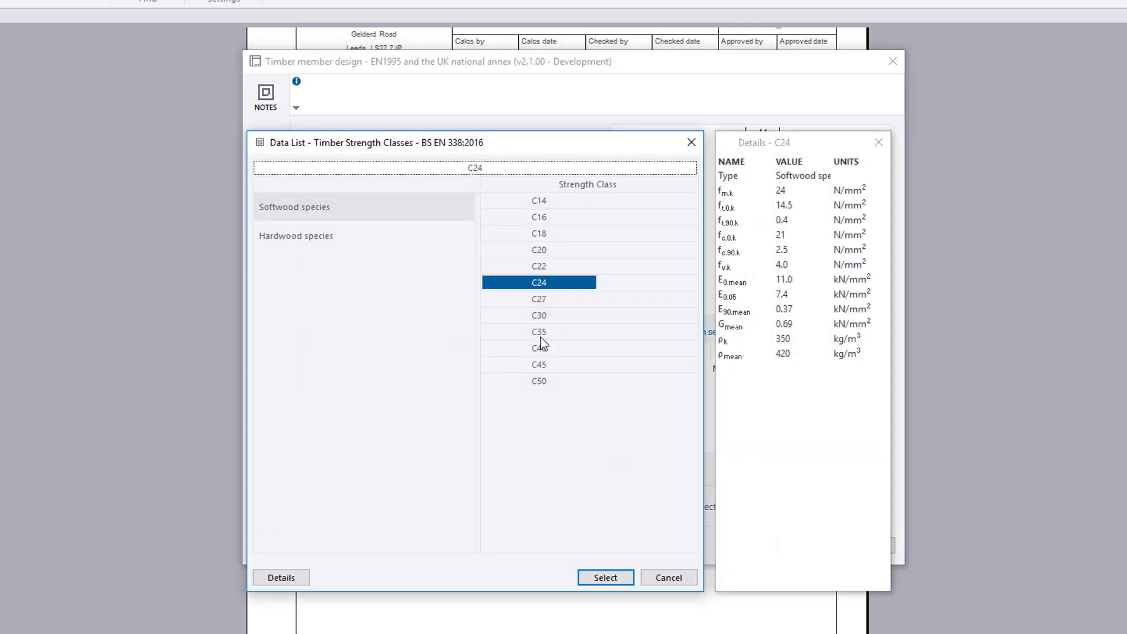
click(598, 578)
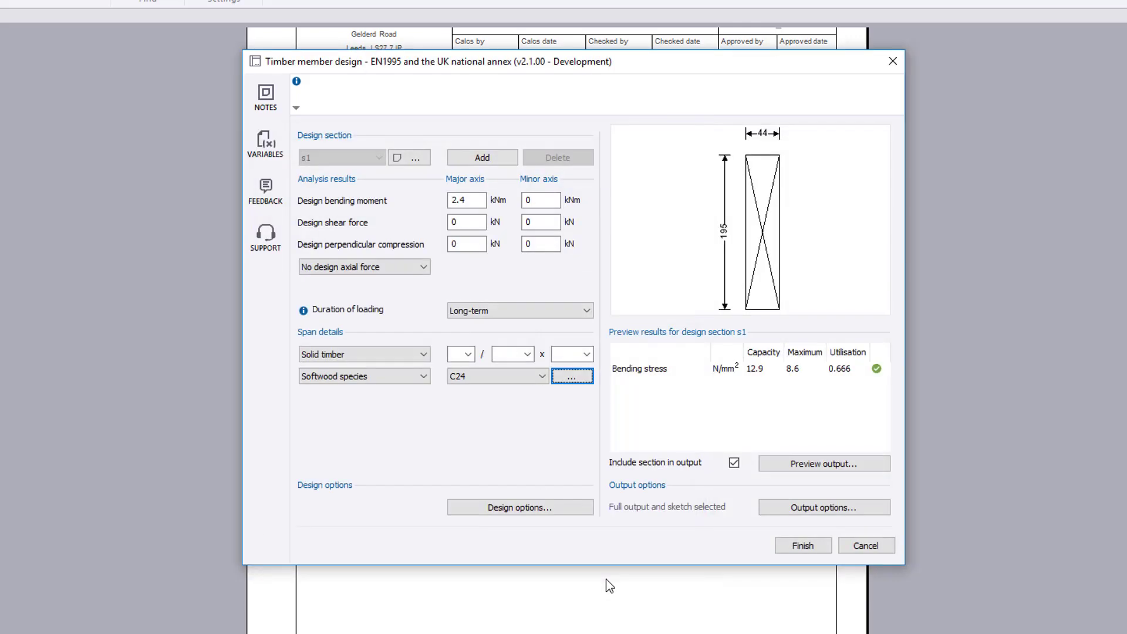
- Turn on the system strength modification factor, keeping UK annex, service class 1 and edge restraint
click(580, 505)
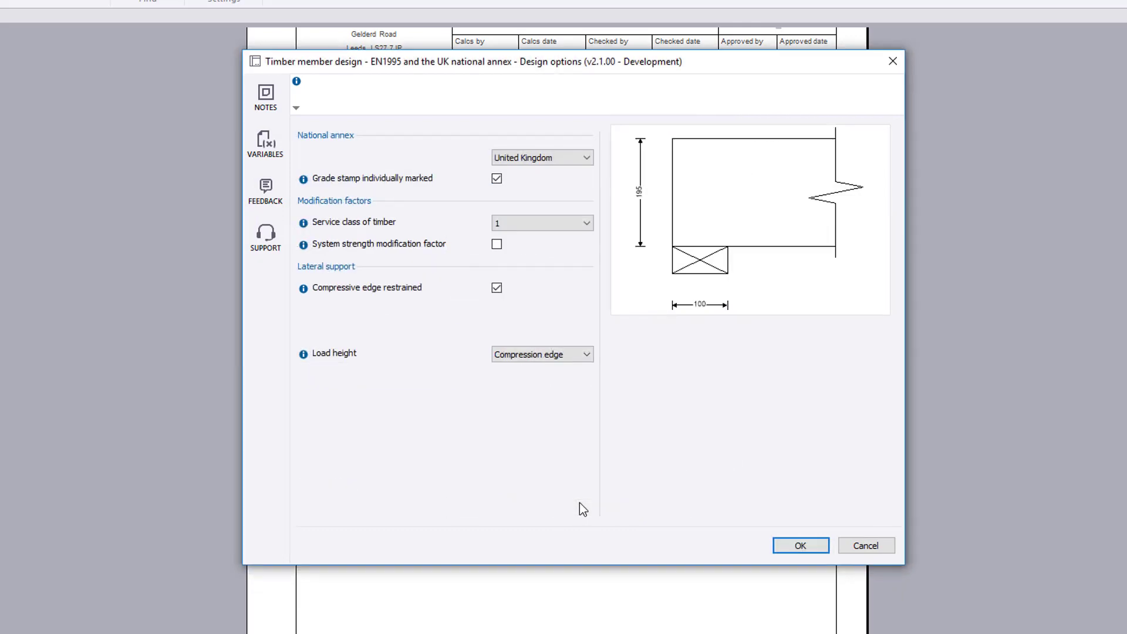
click(567, 163)
click(556, 223)
click(556, 223)
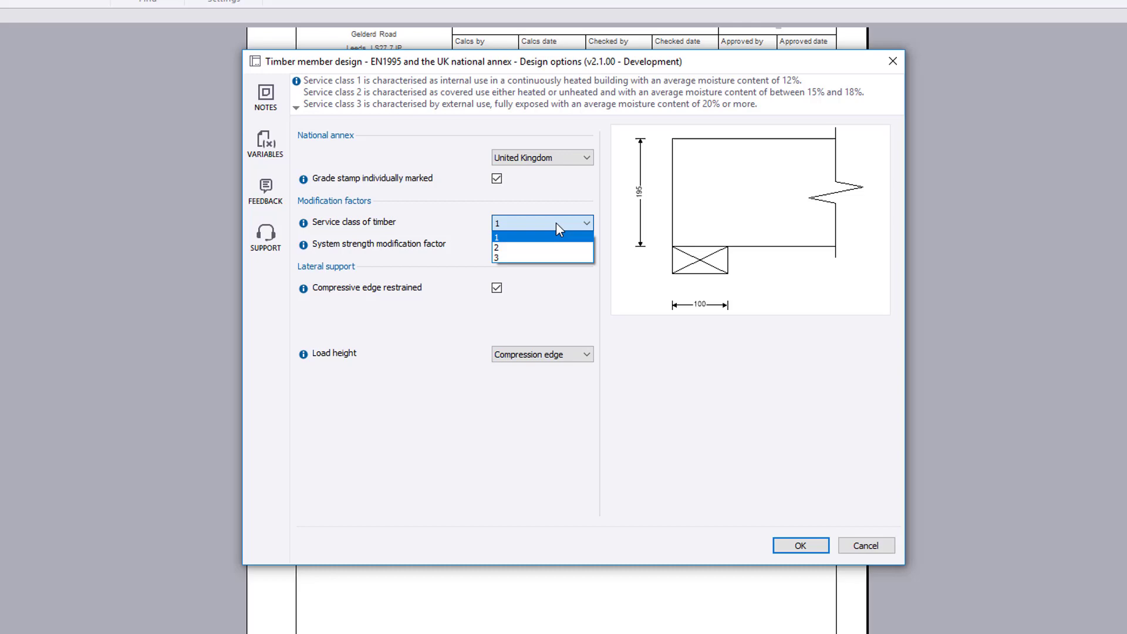
click(501, 237)
click(500, 242)
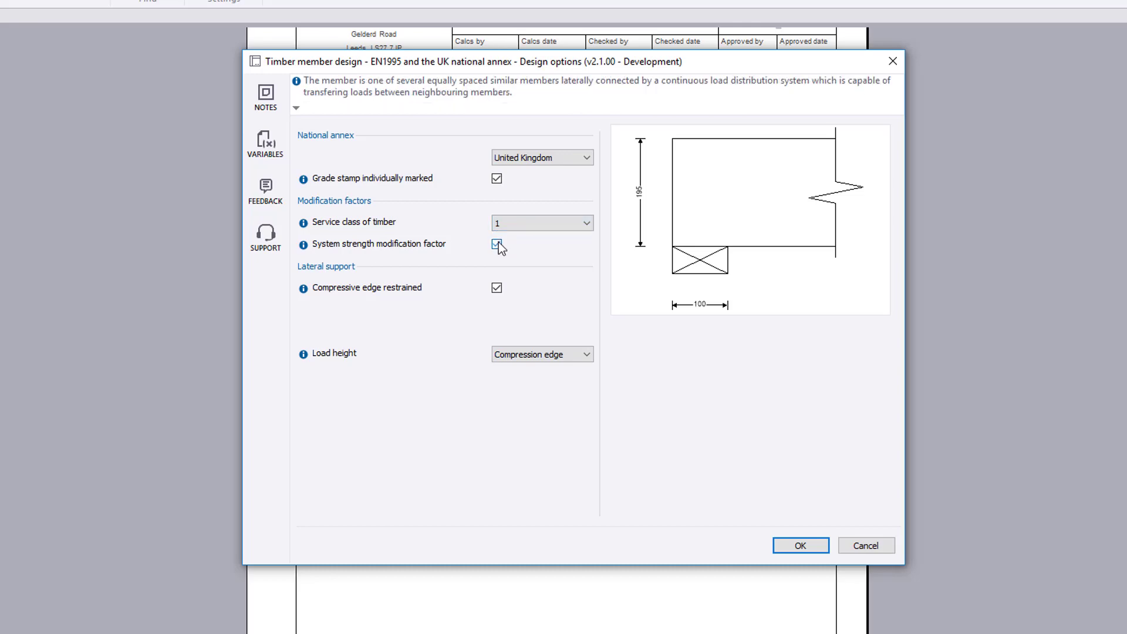
click(497, 288)
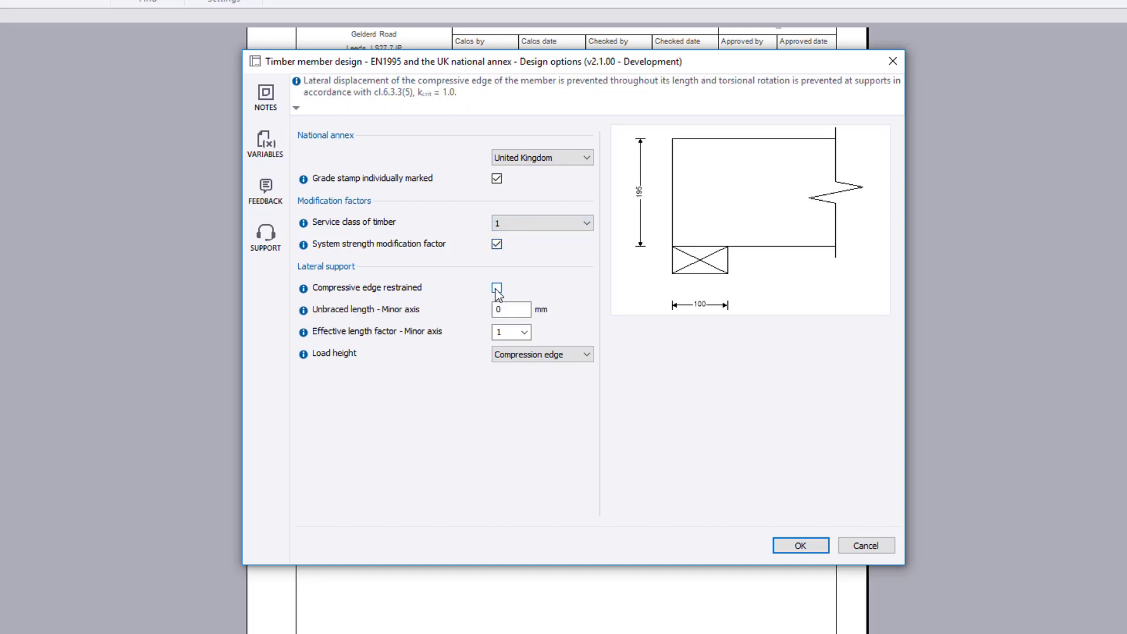
click(496, 288)
click(578, 356)
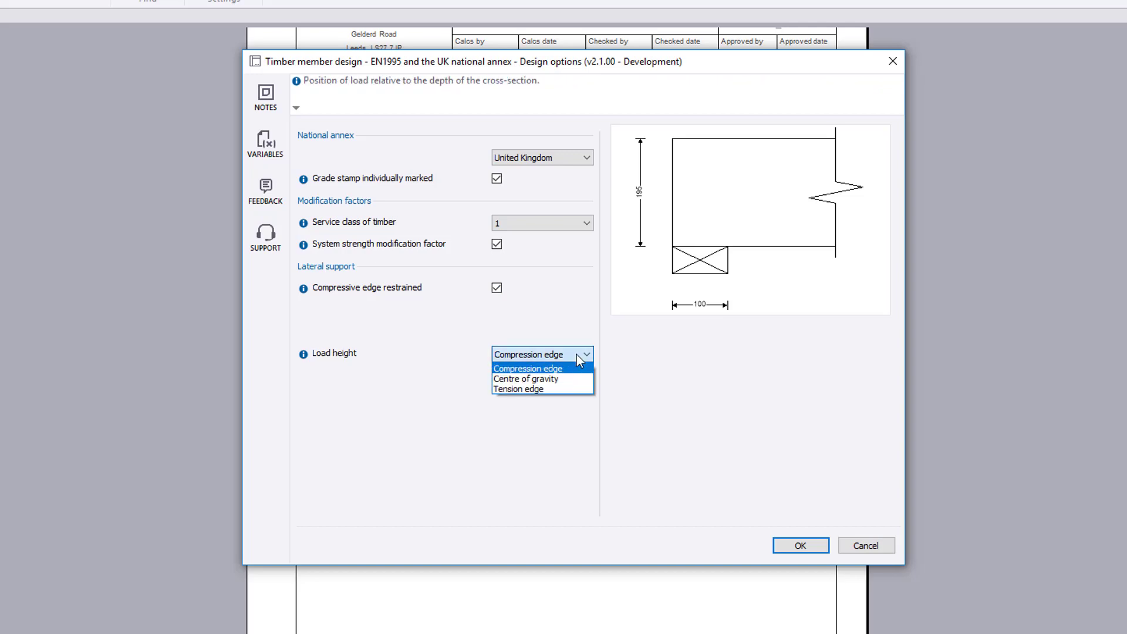
click(577, 355)
click(777, 544)
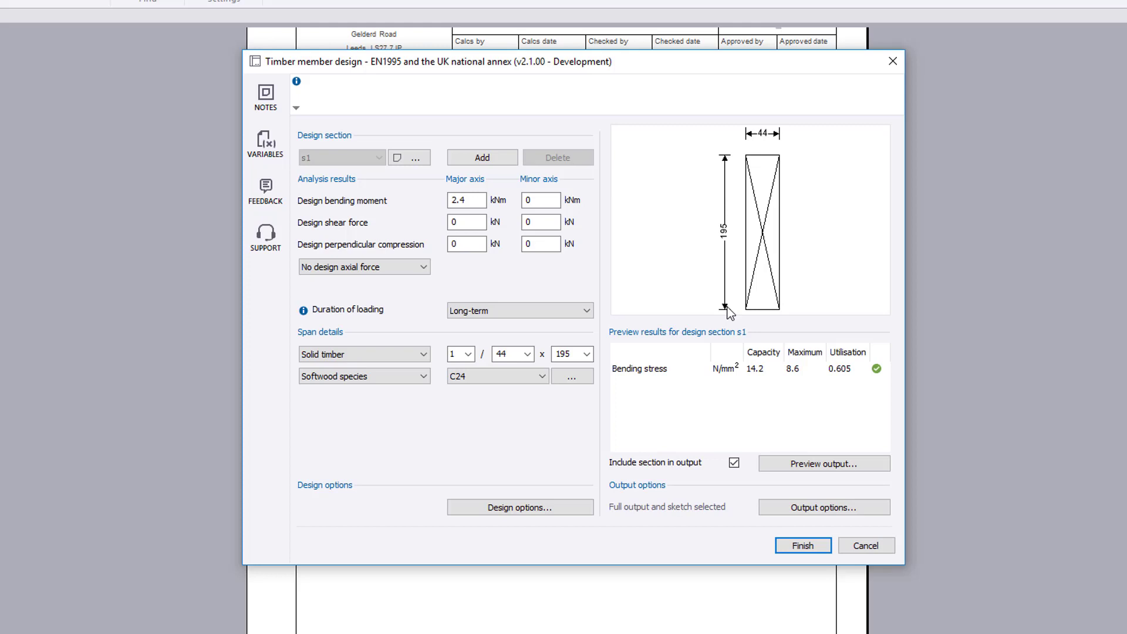
- Add design section s2 with the note 'check at support'
click(482, 157)
click(411, 160)
text(check at support)
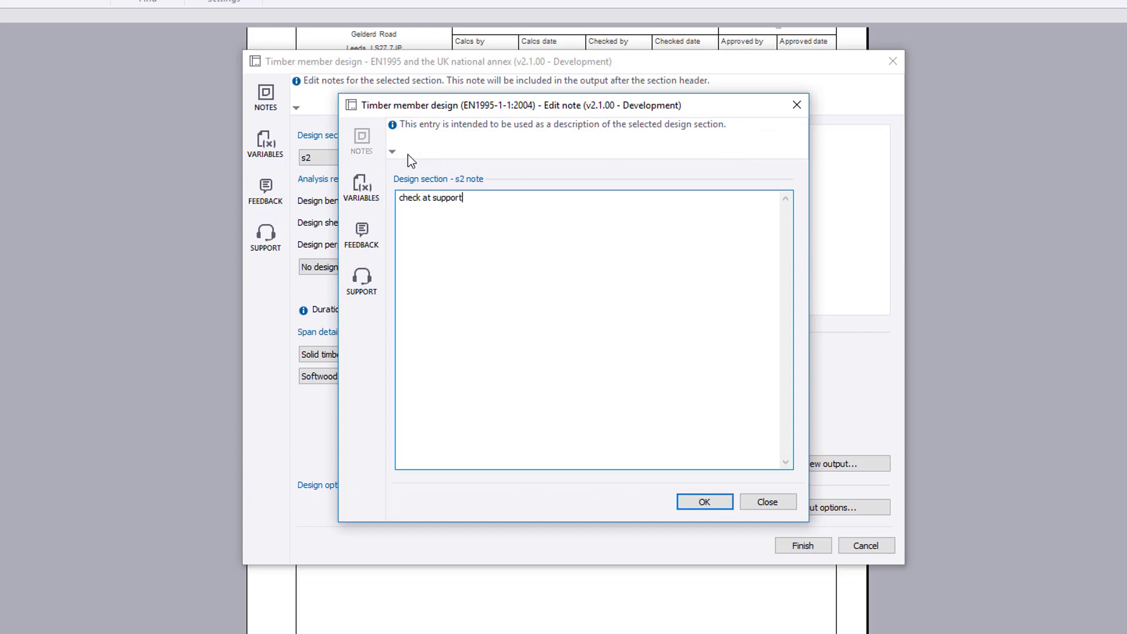
click(711, 499)
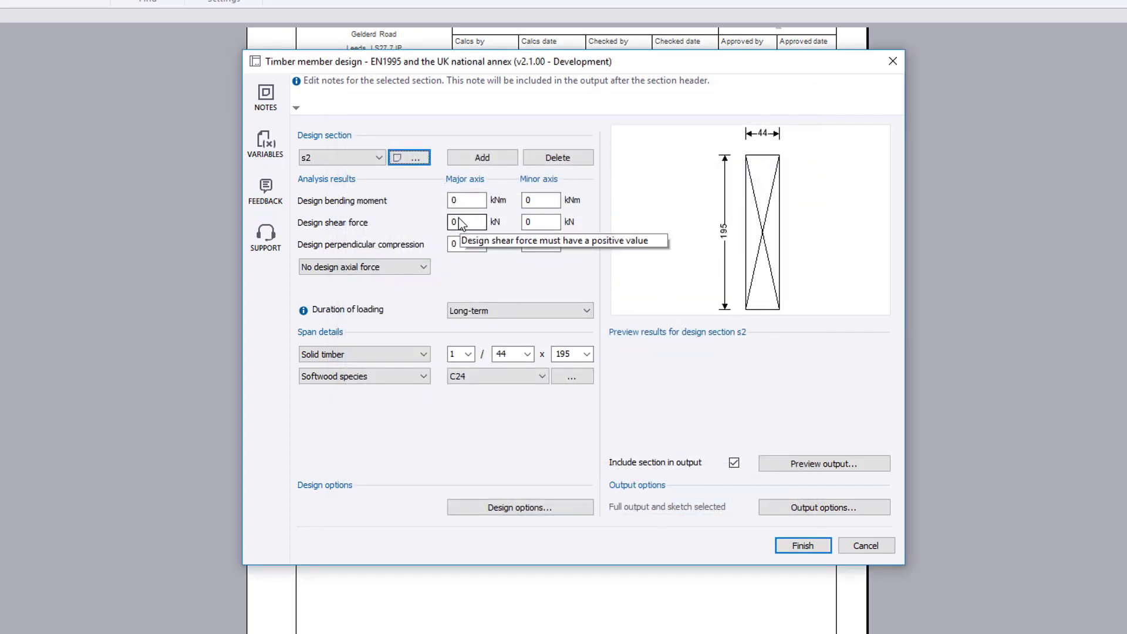
- Enter 6.4 kN for the s2 major-axis shear force and perpendicular compression
double_click(462, 223)
text(6.4)
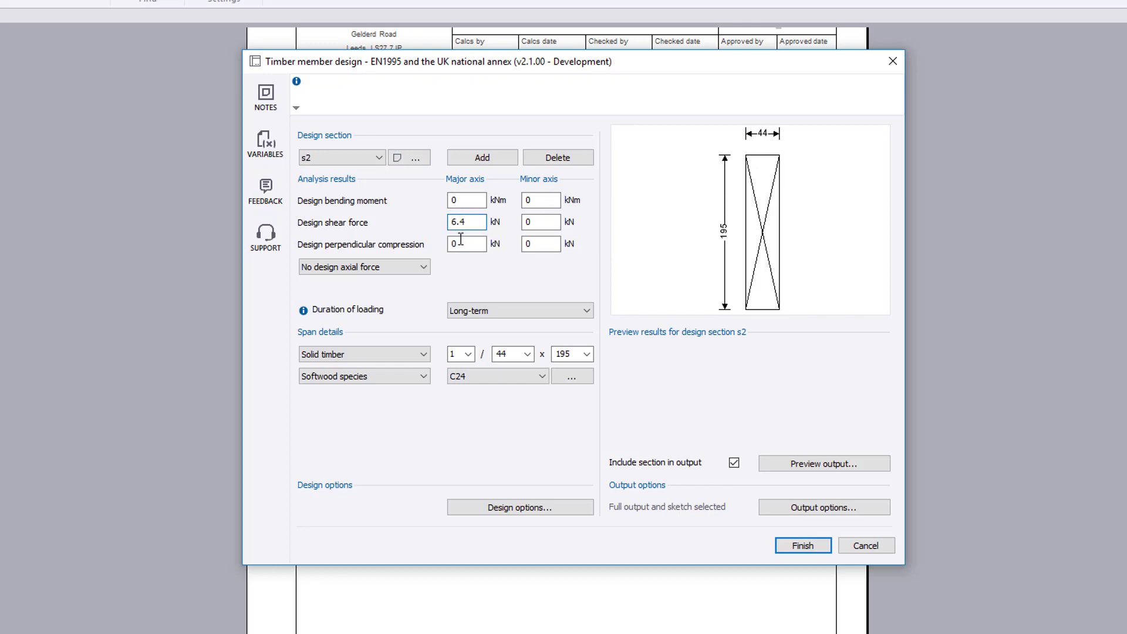
double_click(461, 241)
text(6.4)
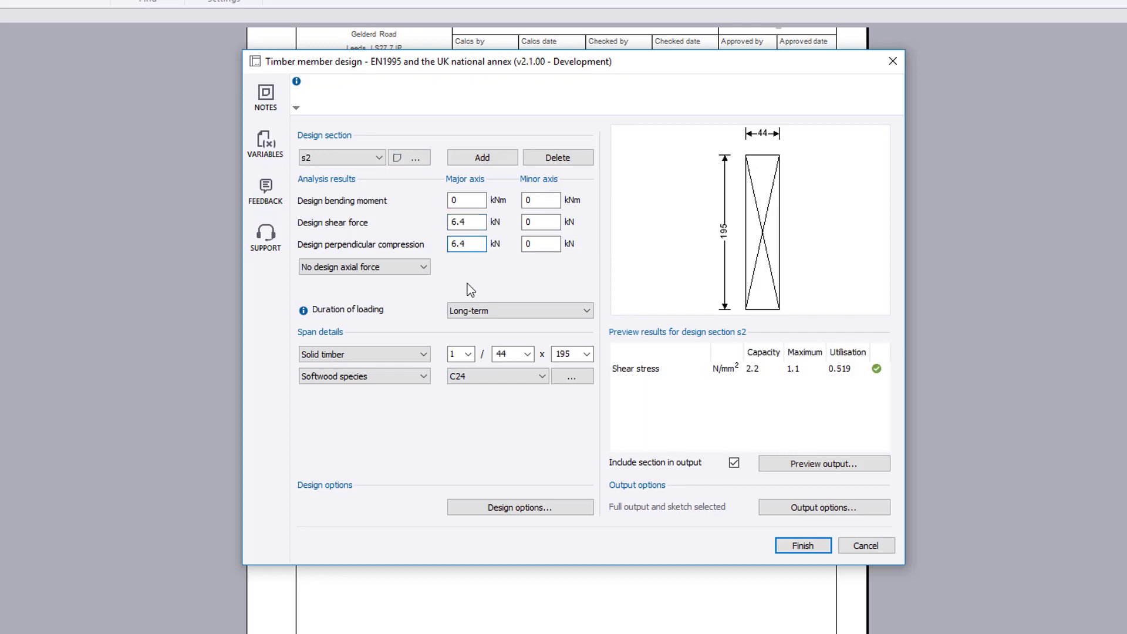
- Enable system strength and bearing enhancement factors and a bottom notch with 150 mm reduced depth
click(557, 509)
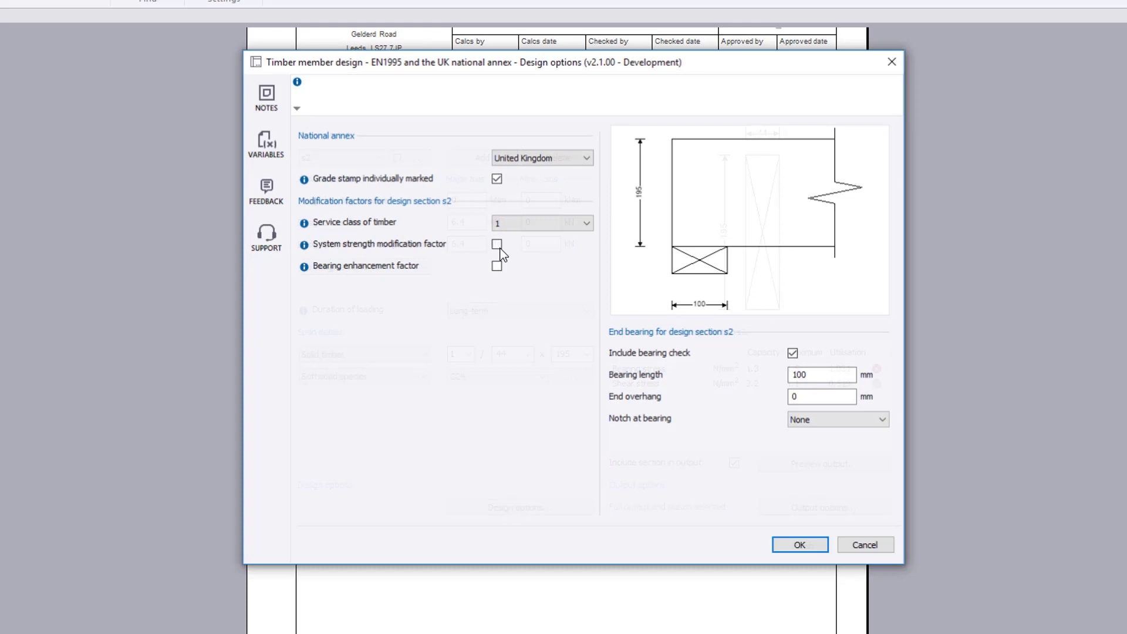
click(497, 244)
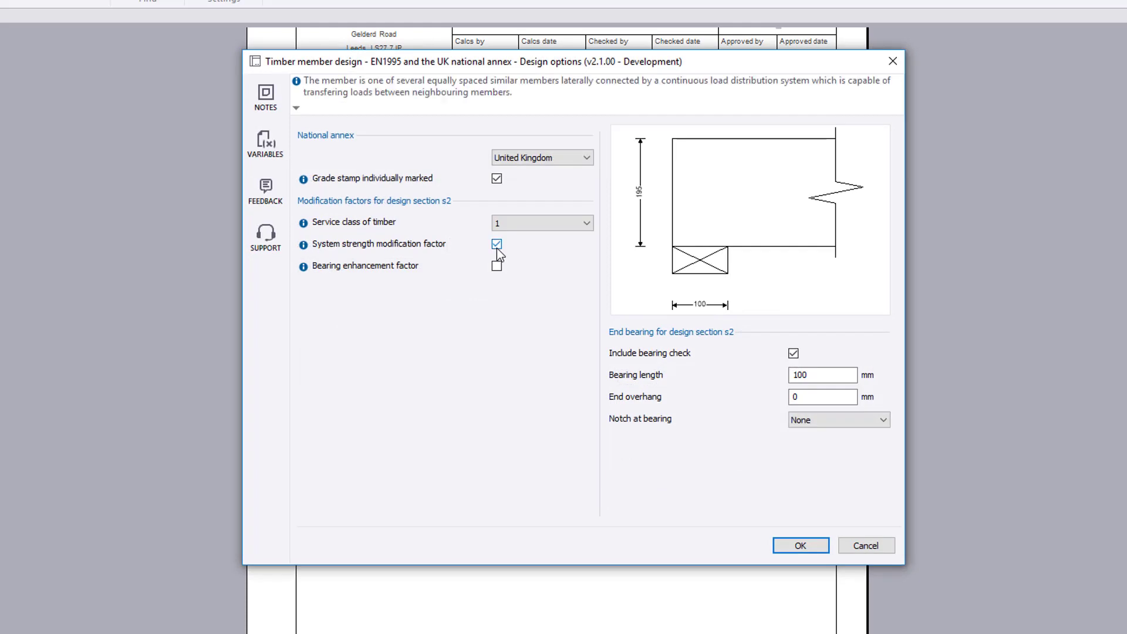
click(496, 266)
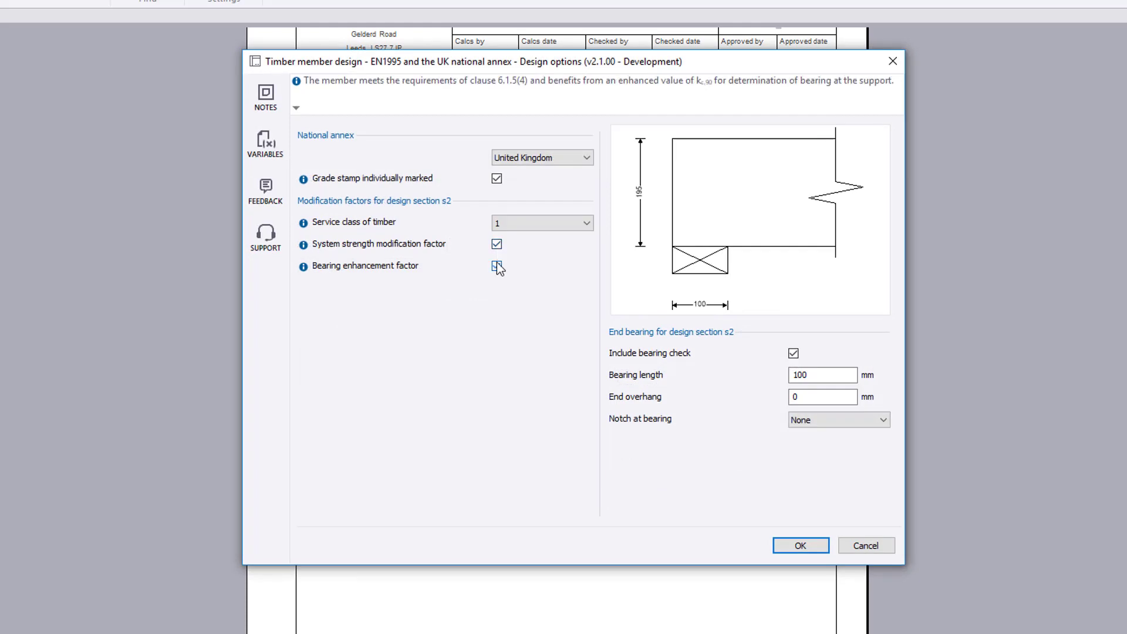
click(840, 418)
key(Down)
key(Down)
key(Return)
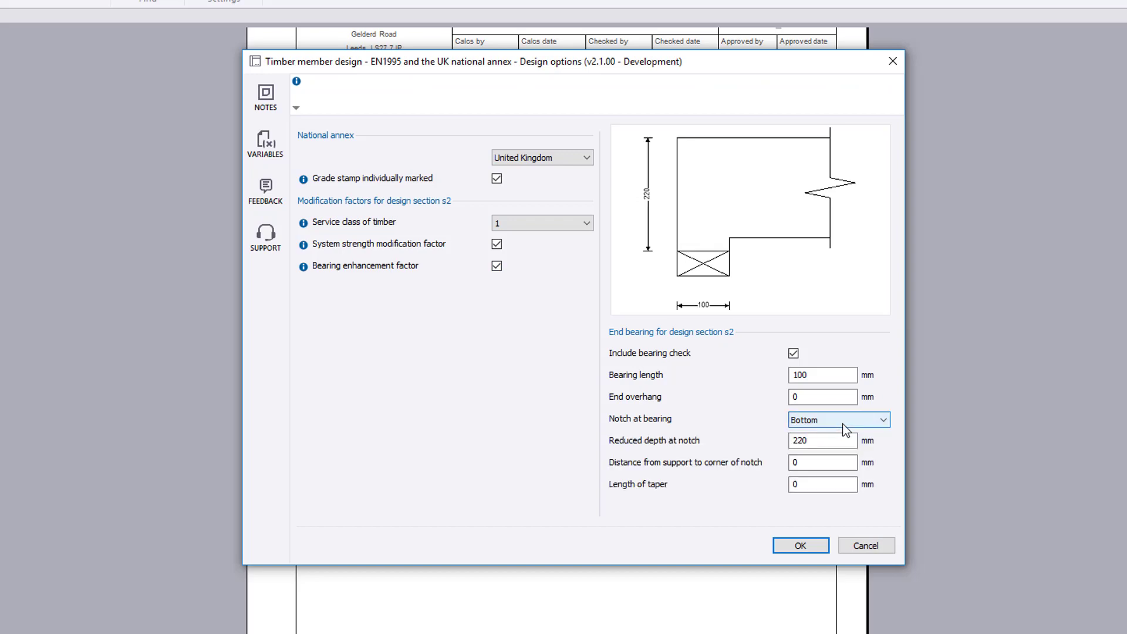
double_click(809, 442)
text(150)
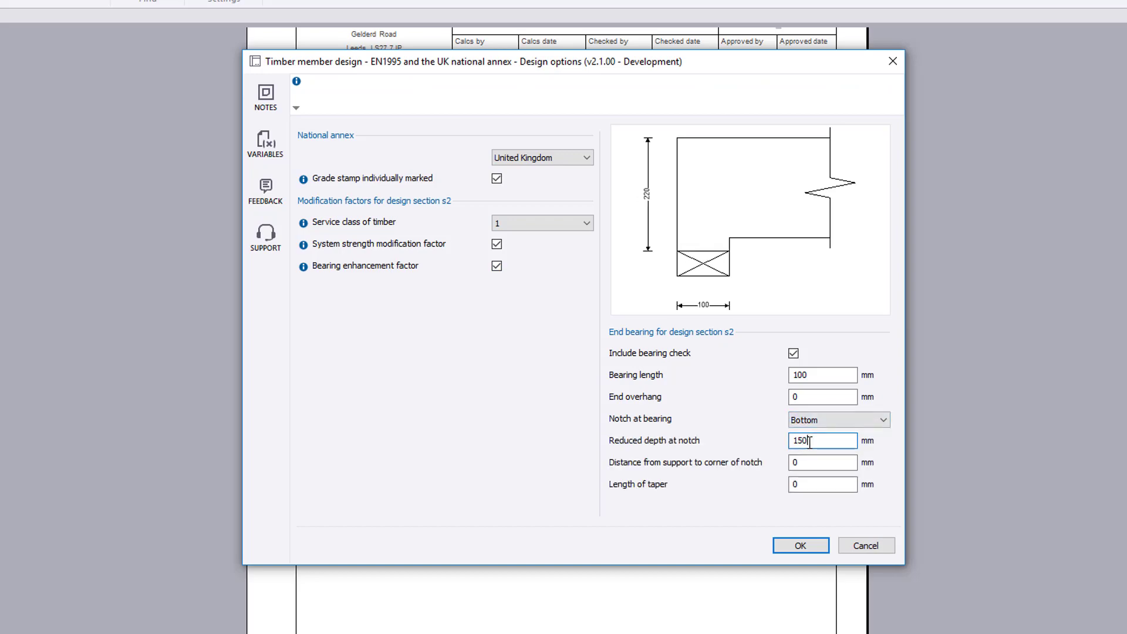
click(810, 462)
click(800, 545)
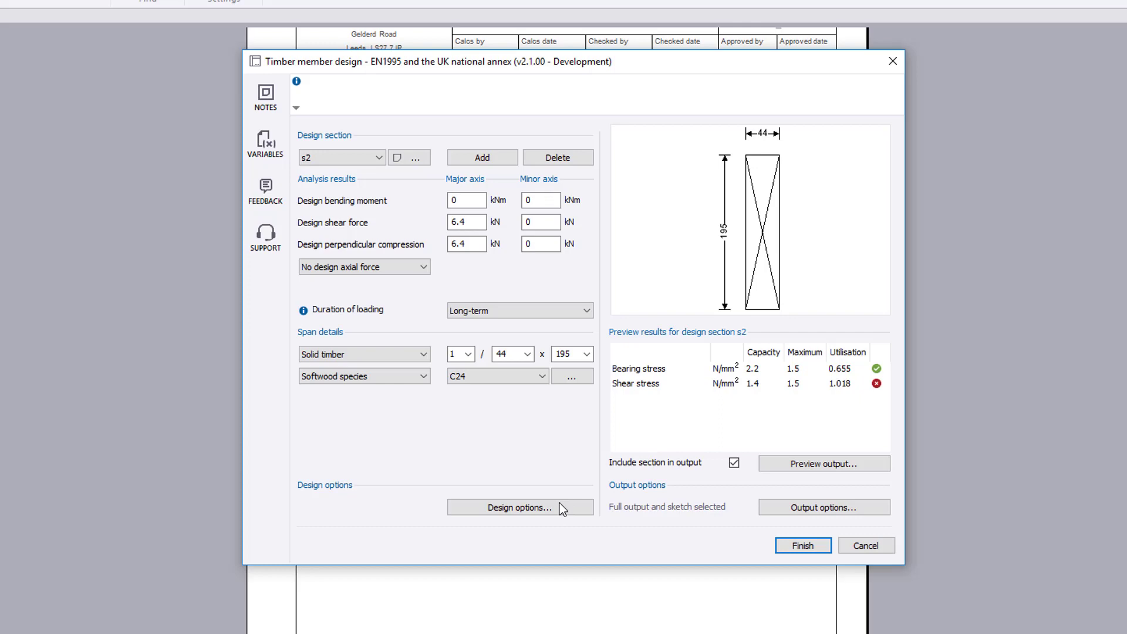
- Change the s2 reduced depth at notch from 150 mm to 175 mm
click(520, 507)
double_click(805, 440)
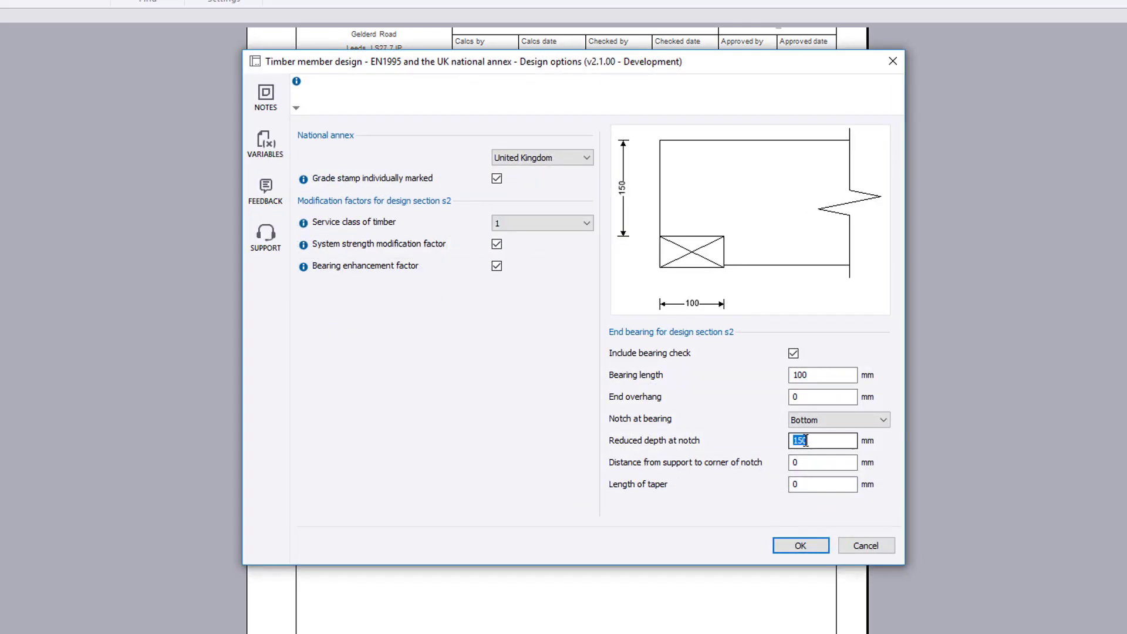
text(175)
click(805, 461)
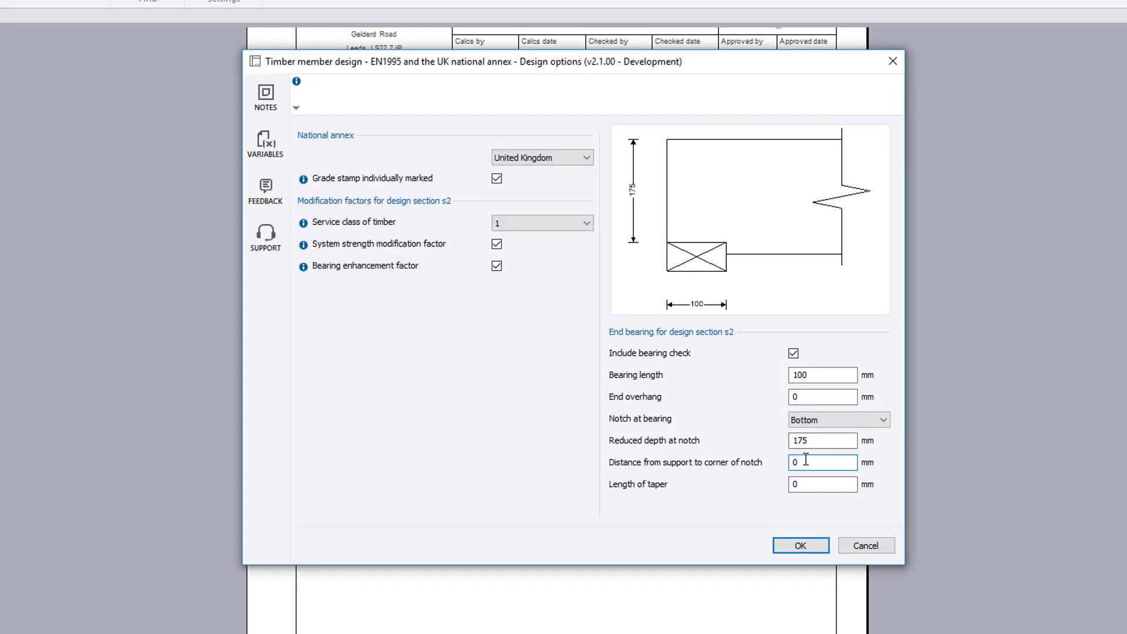
click(783, 542)
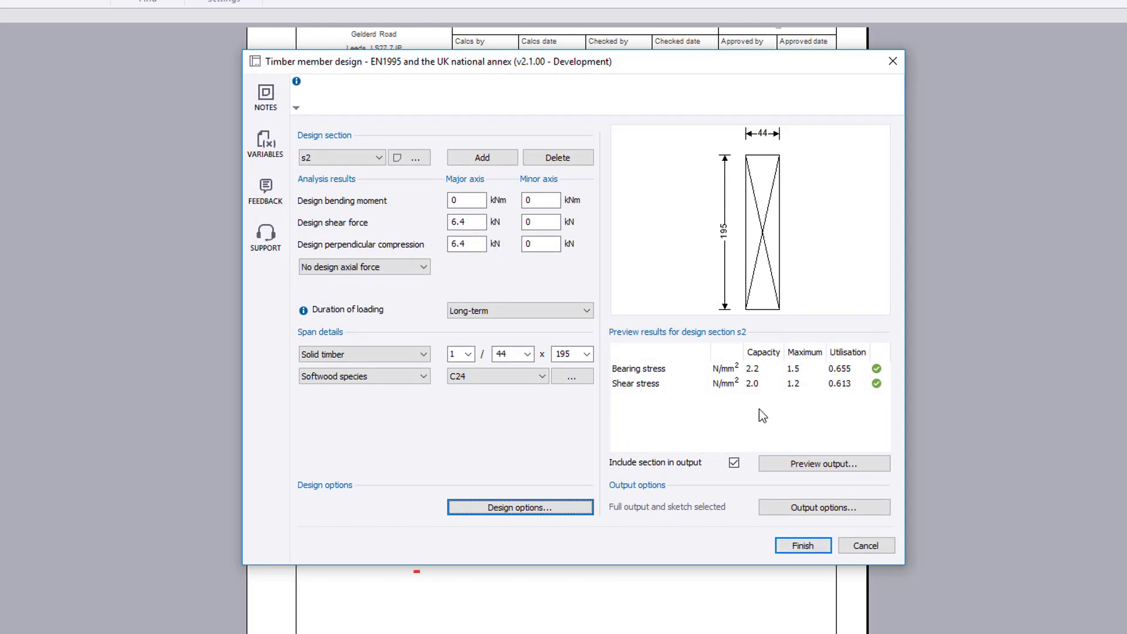
click(378, 157)
click(373, 158)
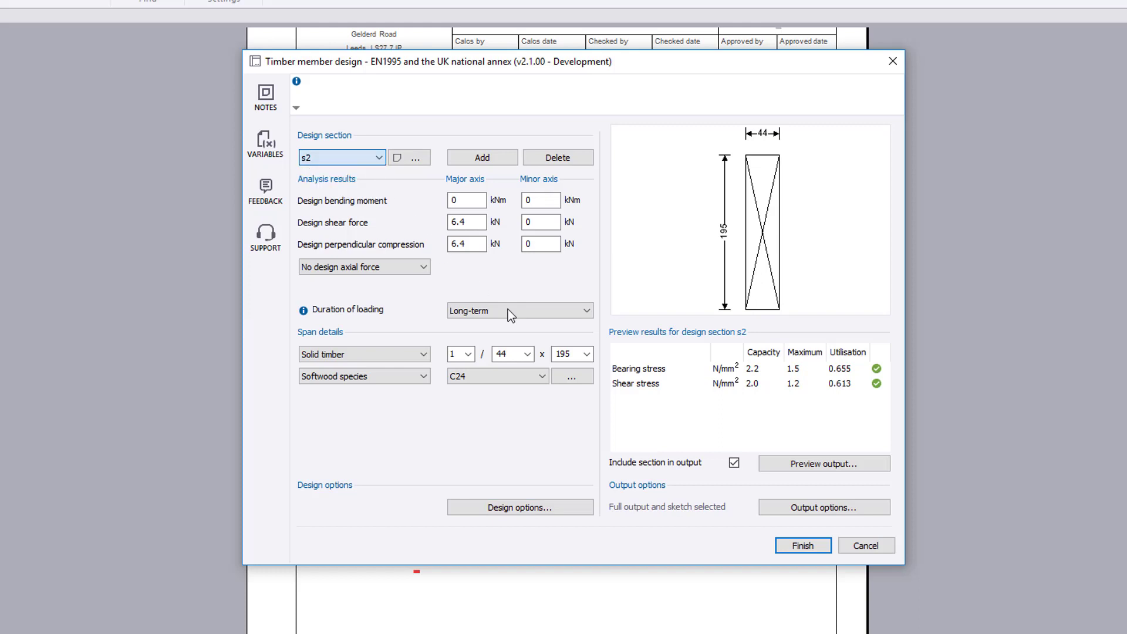
click(734, 464)
- In the output preview, add the note 'example note' to SectionDetails_s2
click(773, 464)
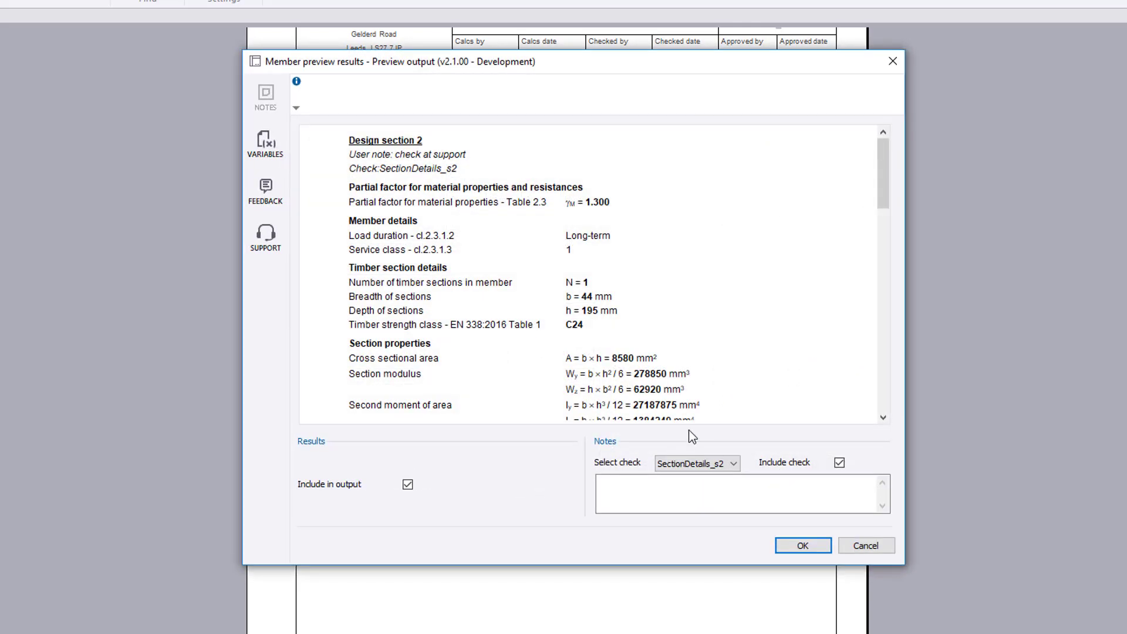
click(707, 461)
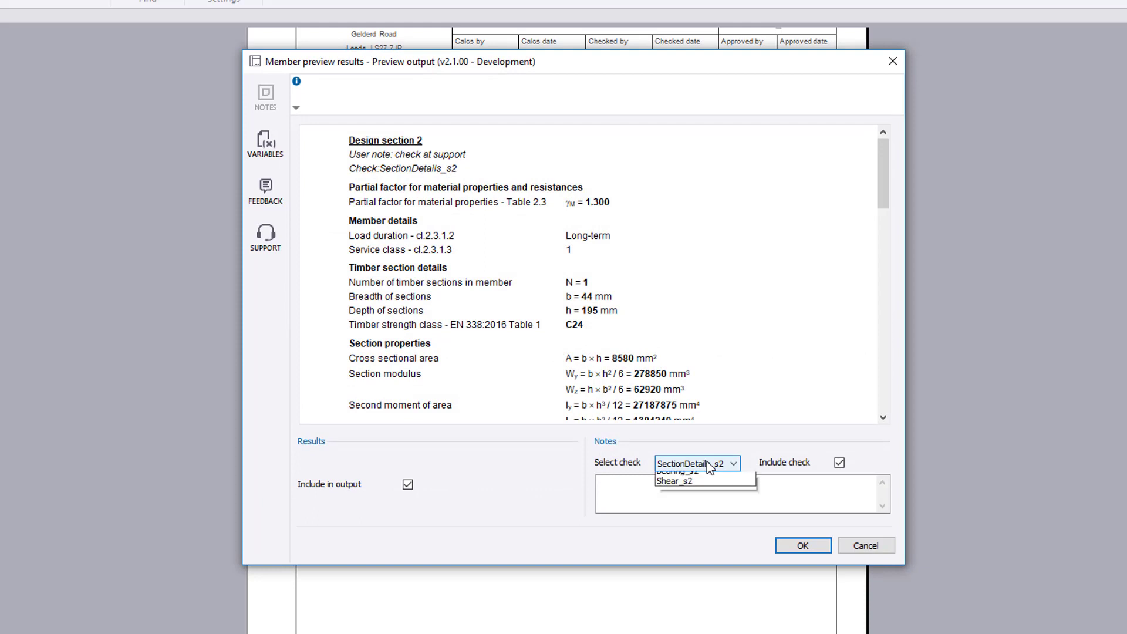
click(690, 485)
text(example note)
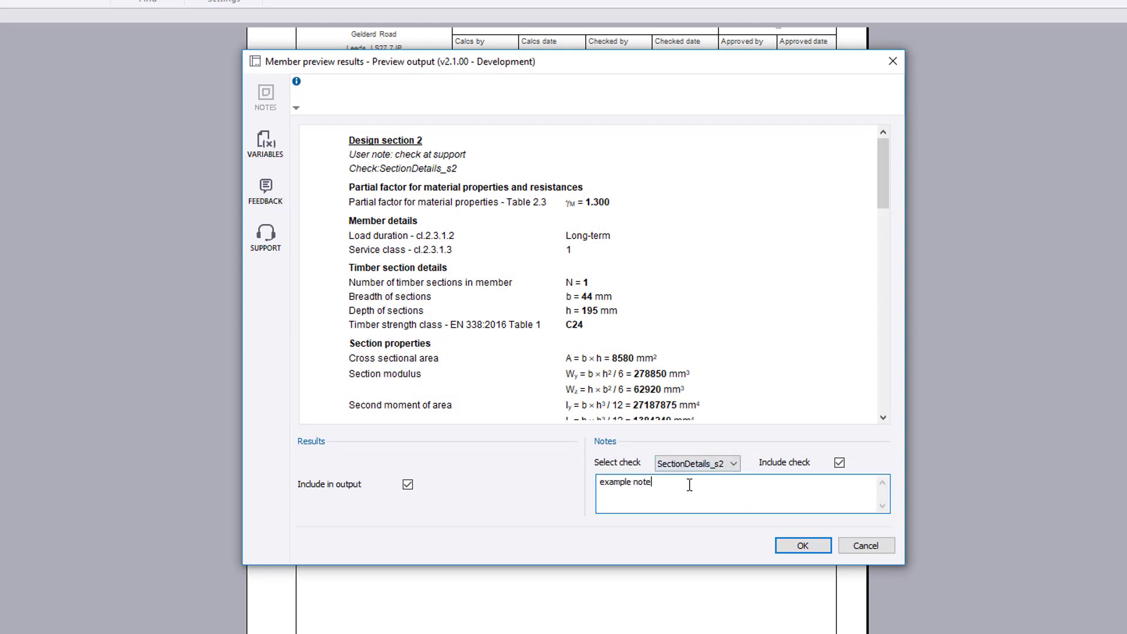
- Untick Include check for Bearing_s2 and review the preview showing it omitted
click(727, 466)
key(Down)
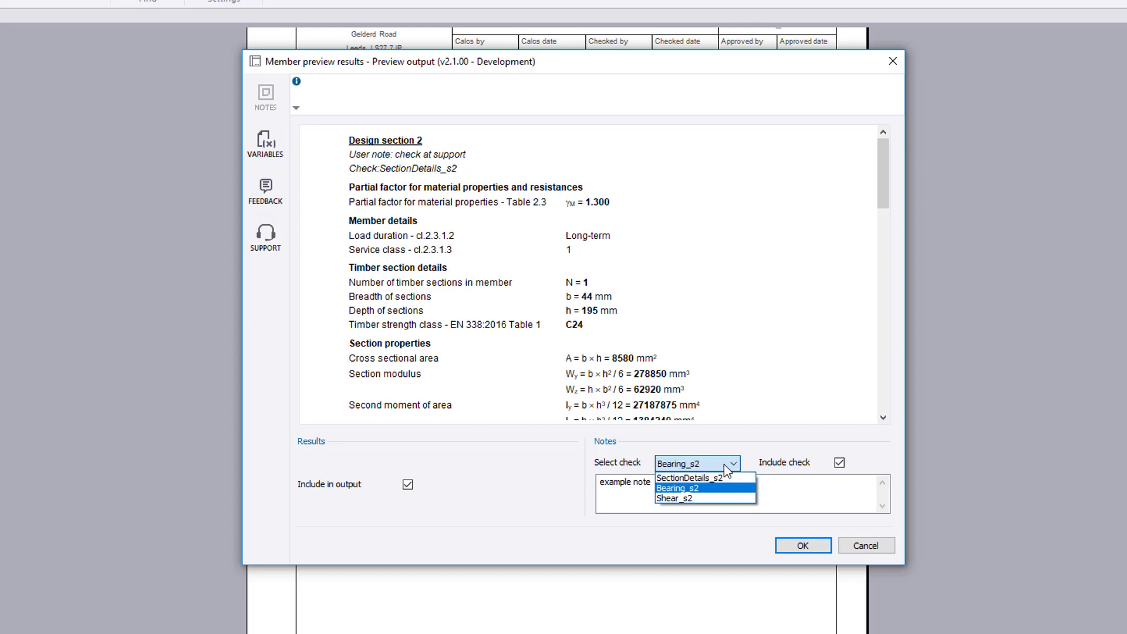
key(Return)
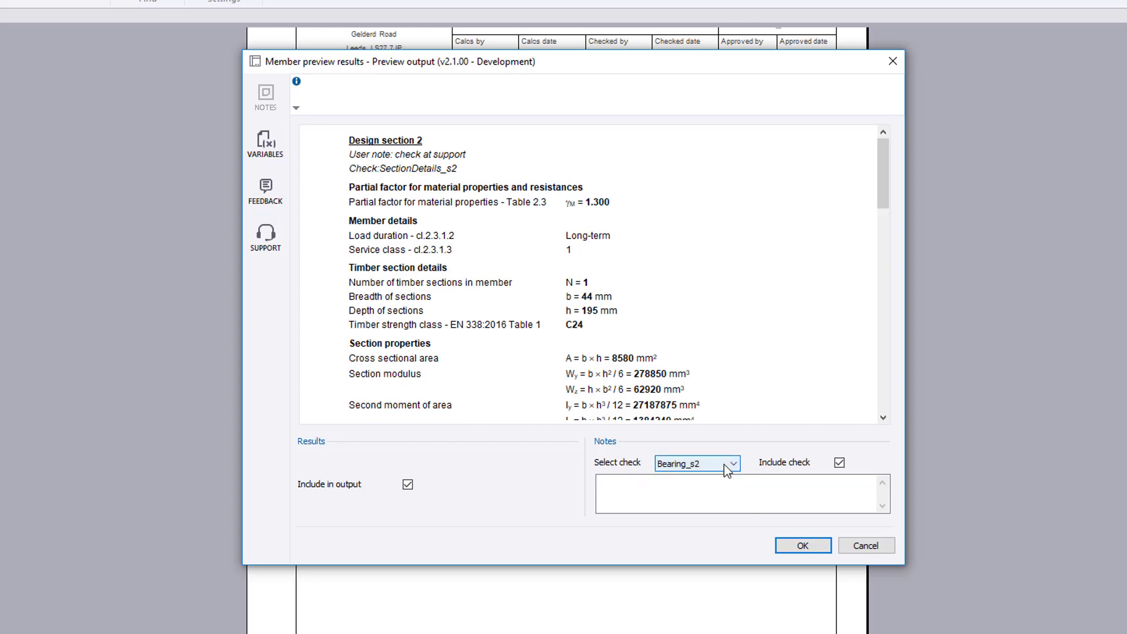
click(840, 464)
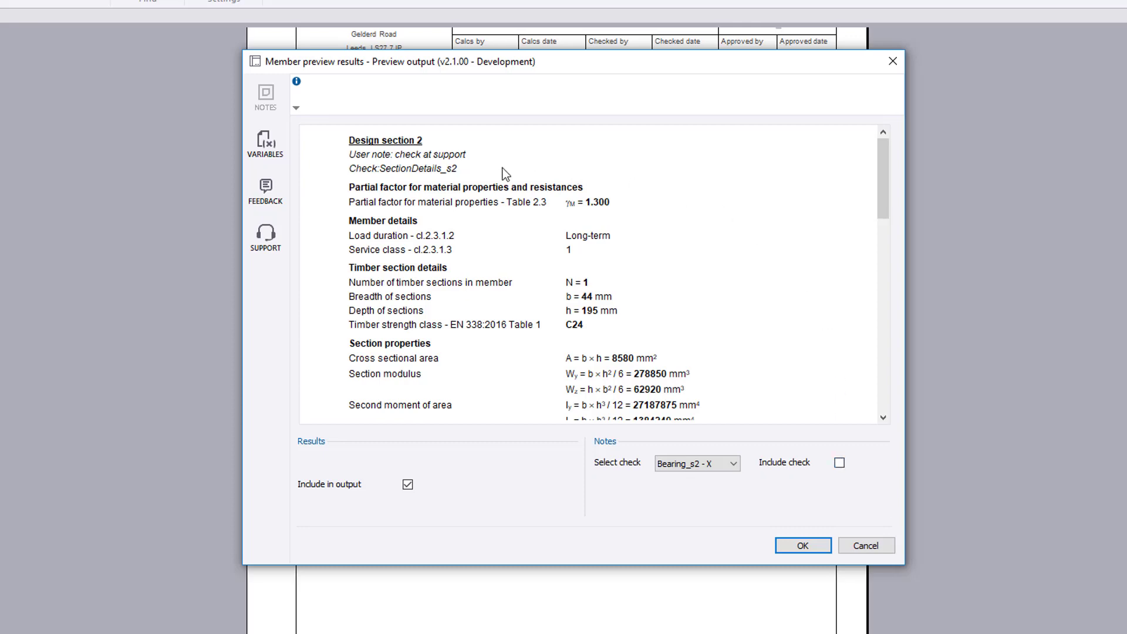
scroll(505, 175, down, 10)
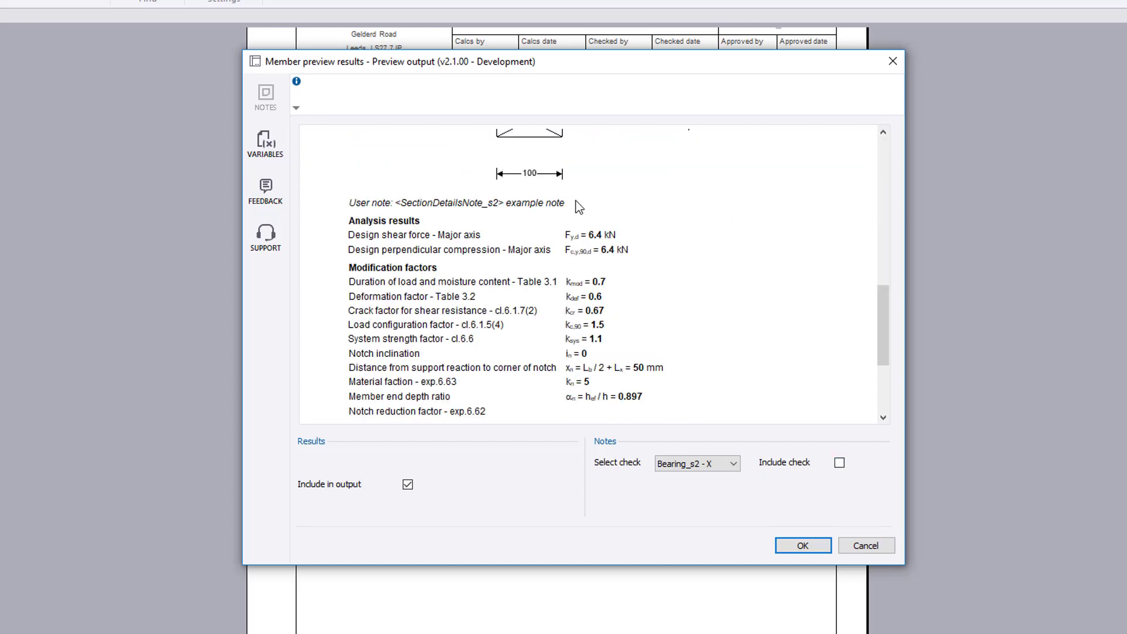
scroll(579, 207, down, 5)
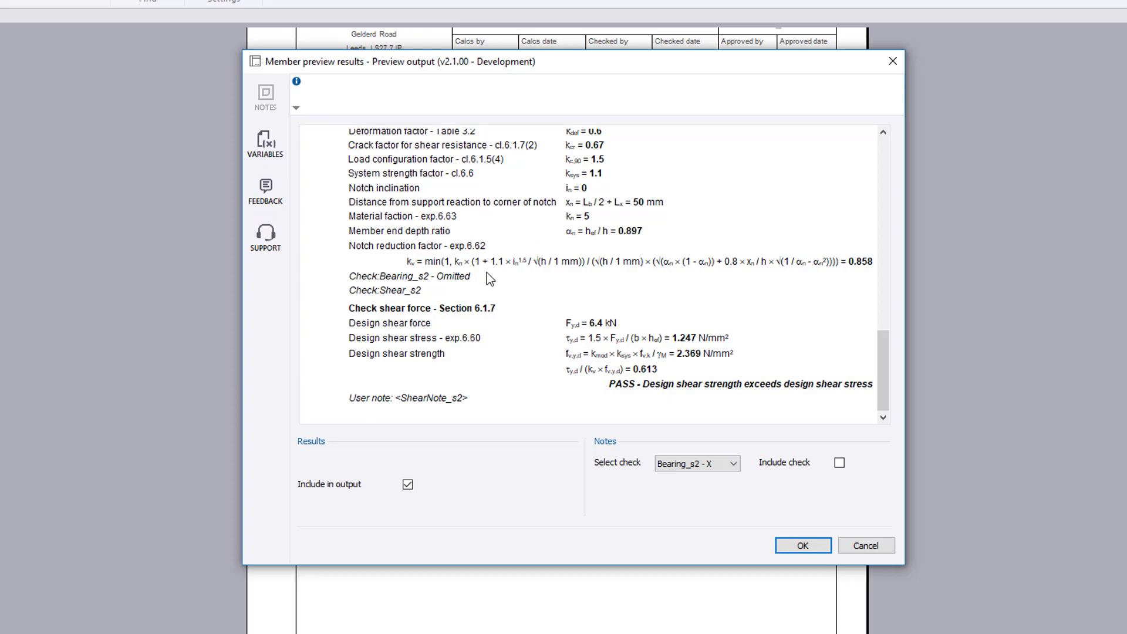
- Include a summary table in the output options and finish the calculation into the document
click(803, 546)
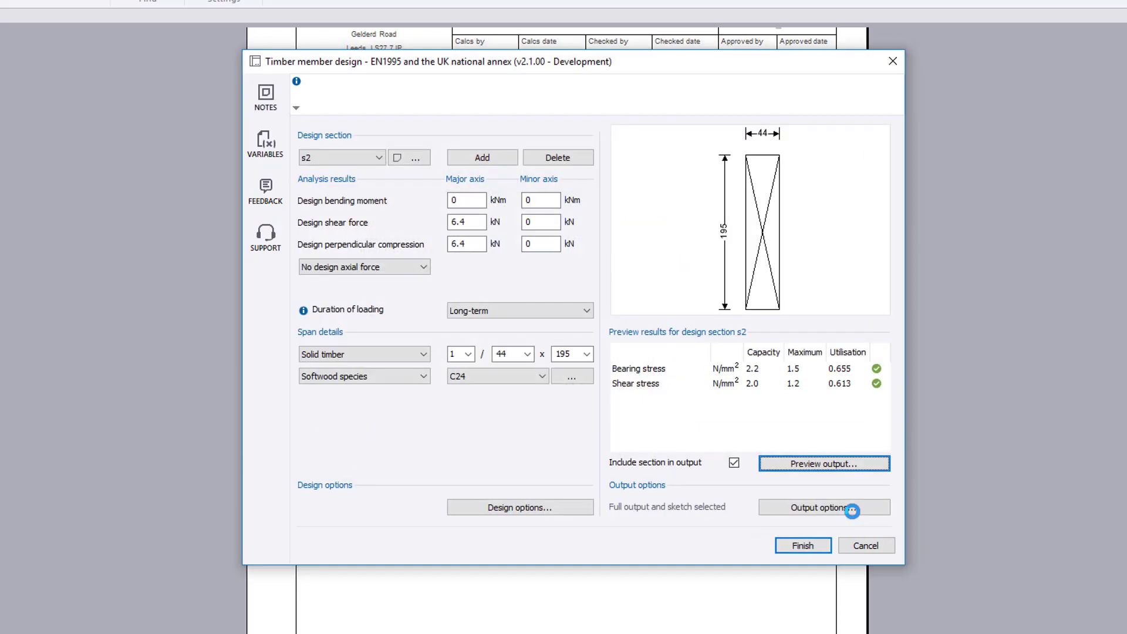
click(852, 508)
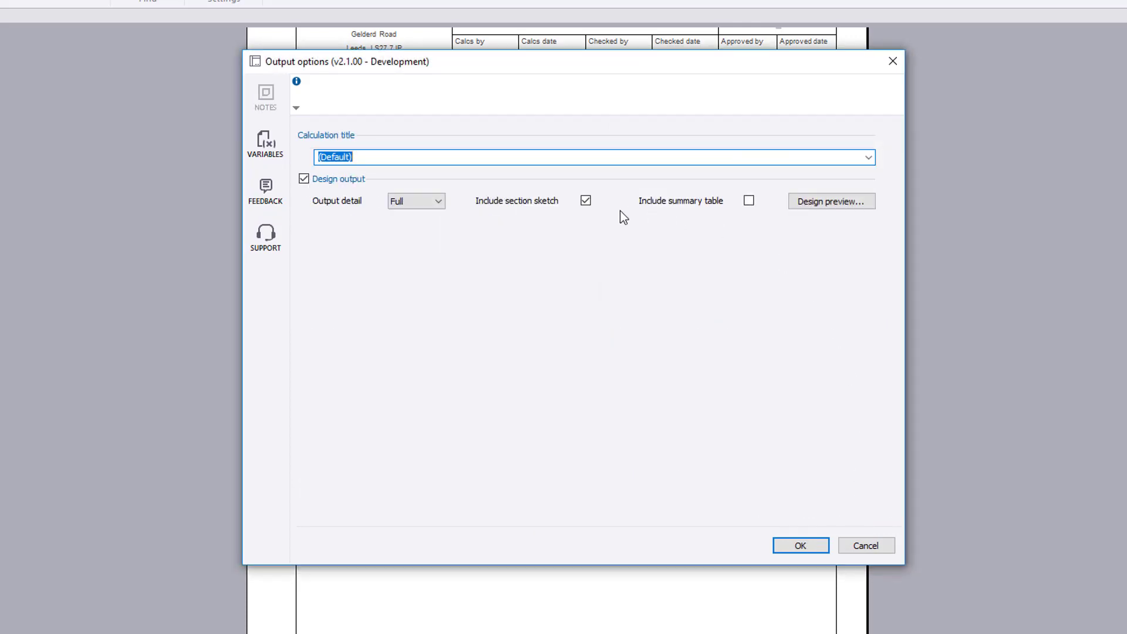
click(749, 202)
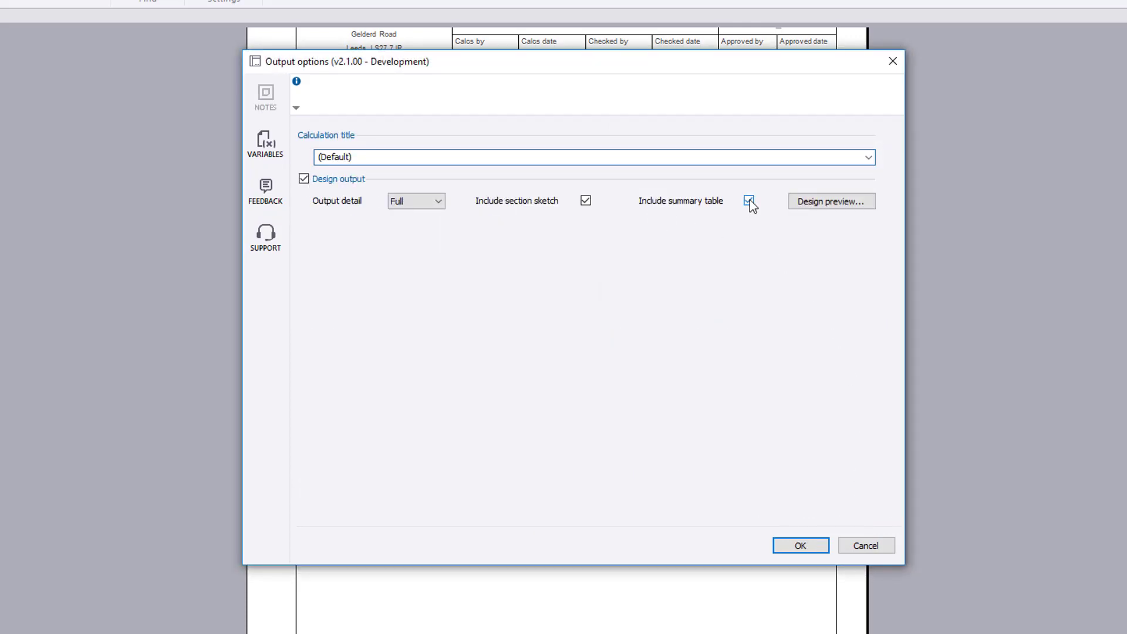
click(668, 158)
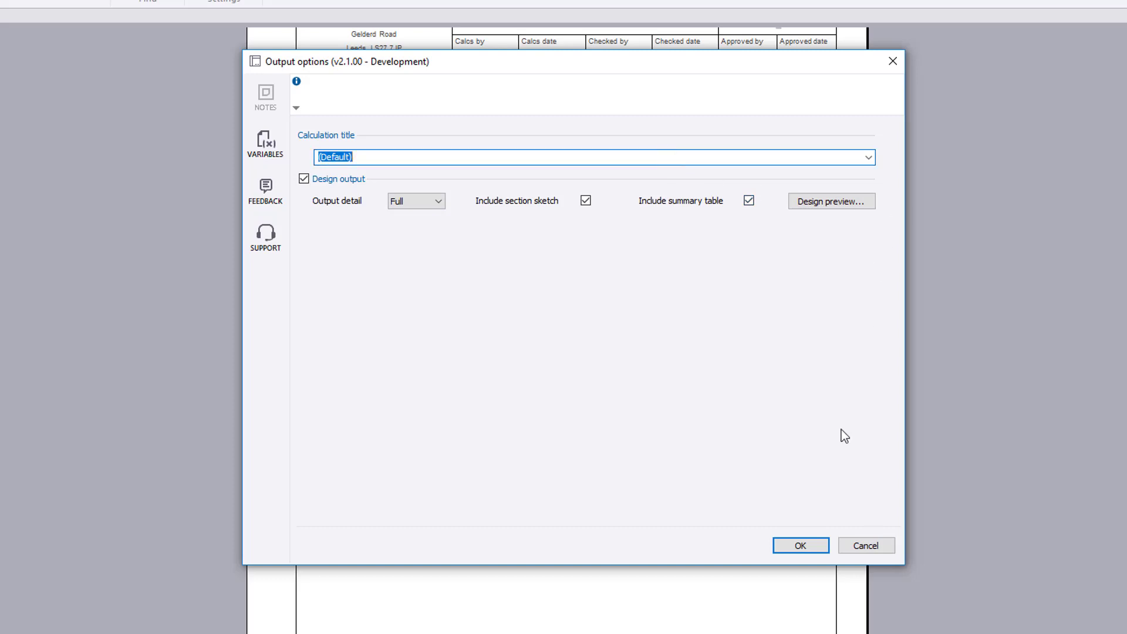
click(827, 542)
click(823, 544)
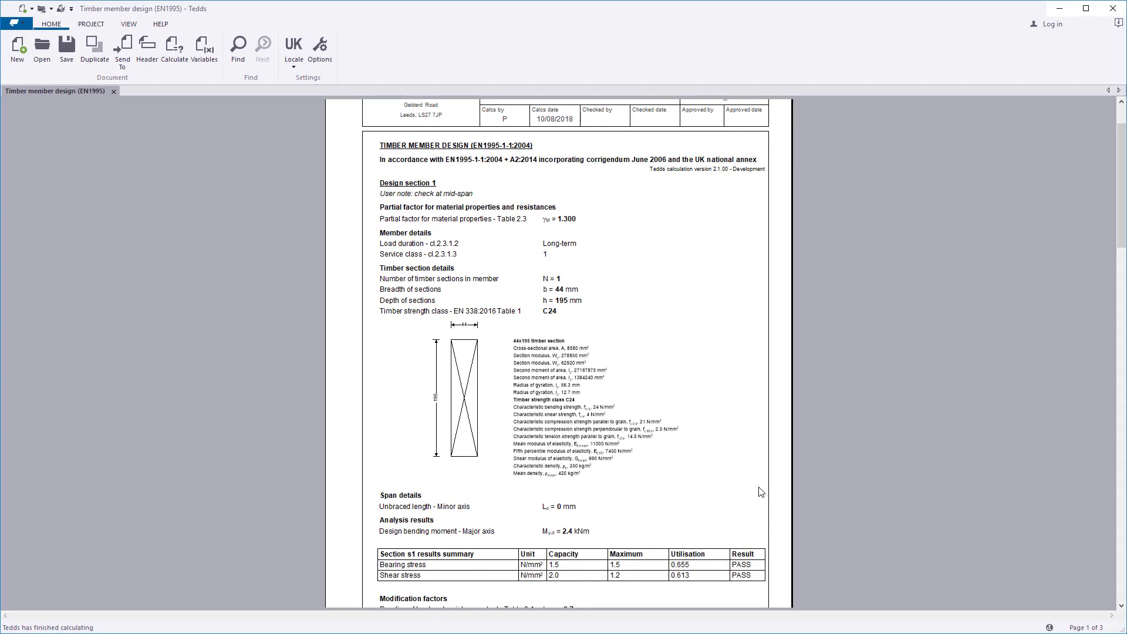
scroll(761, 492, down, 7)
scroll(762, 492, down, 4)
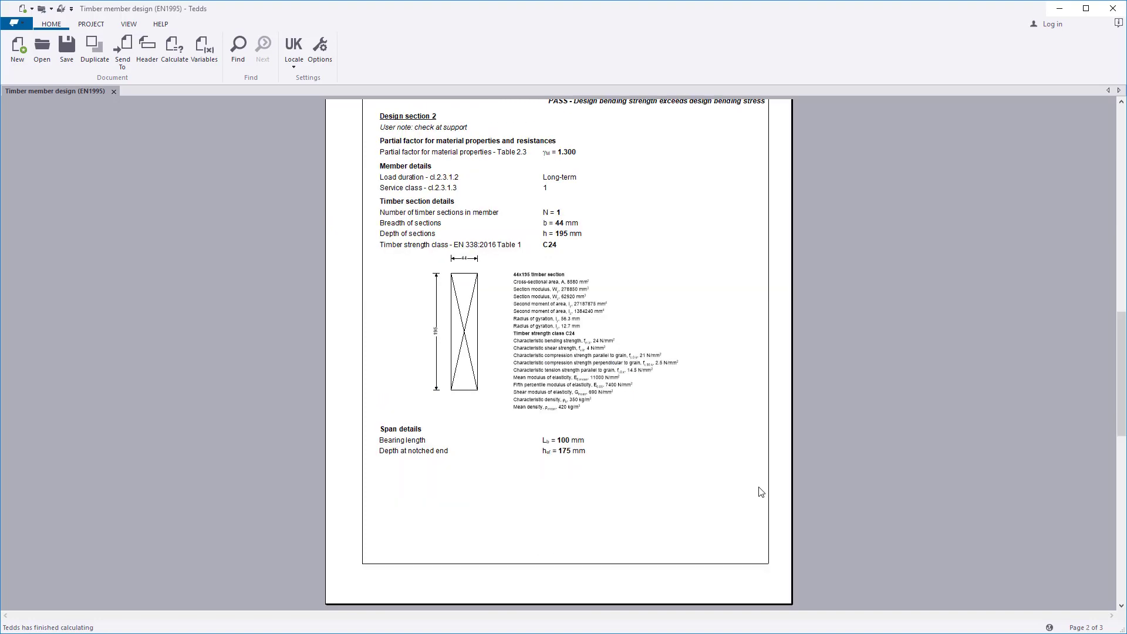
scroll(761, 492, down, 7)
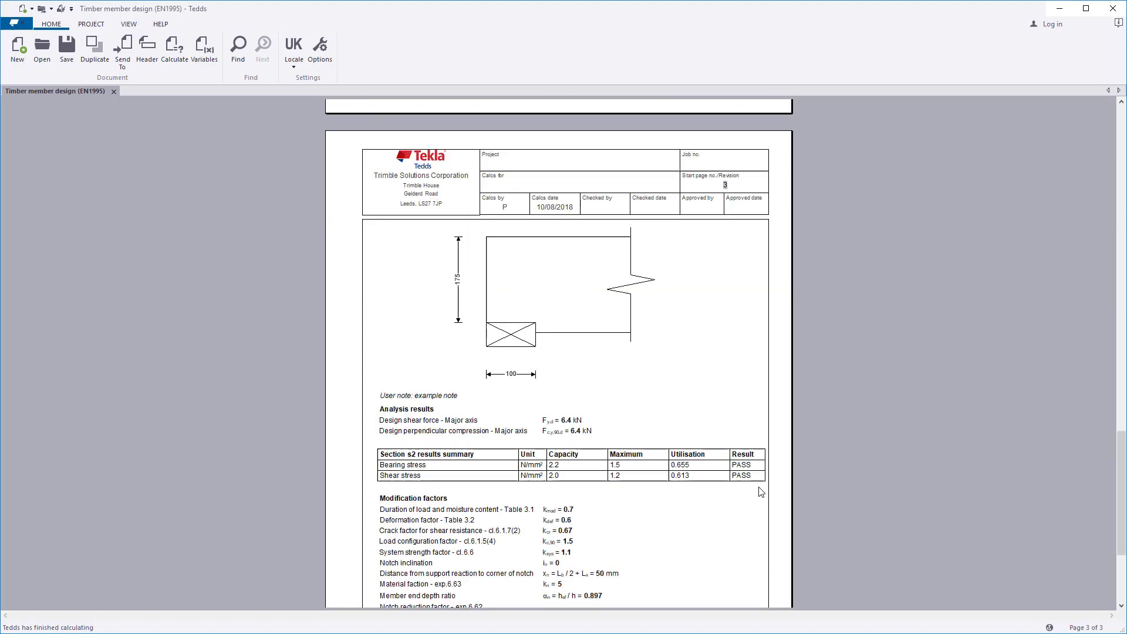
scroll(762, 492, down, 3)
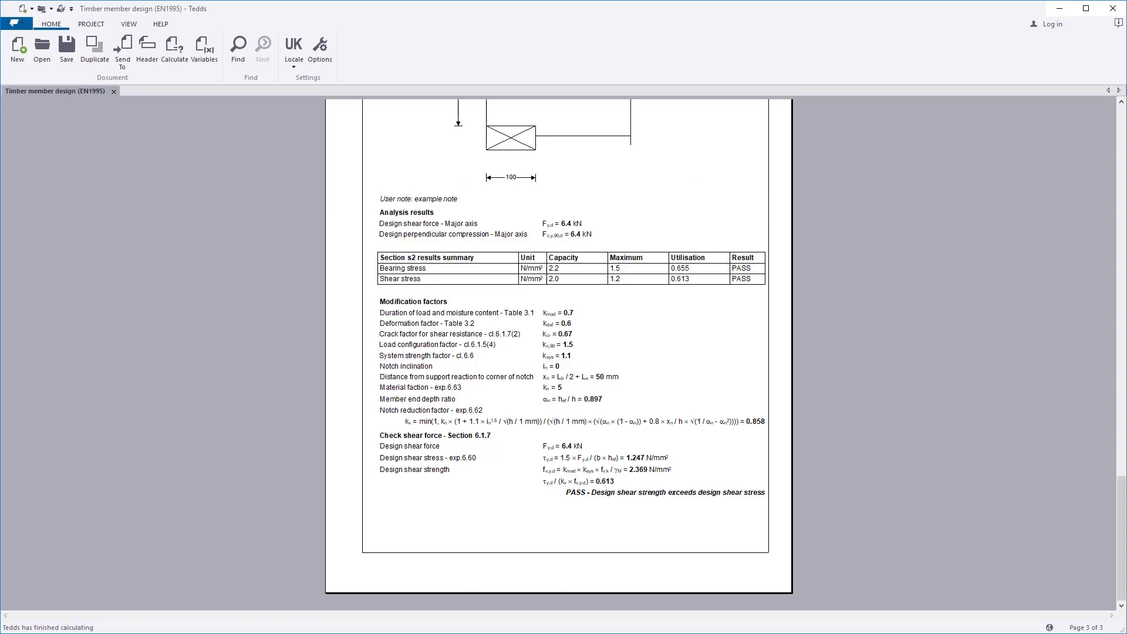